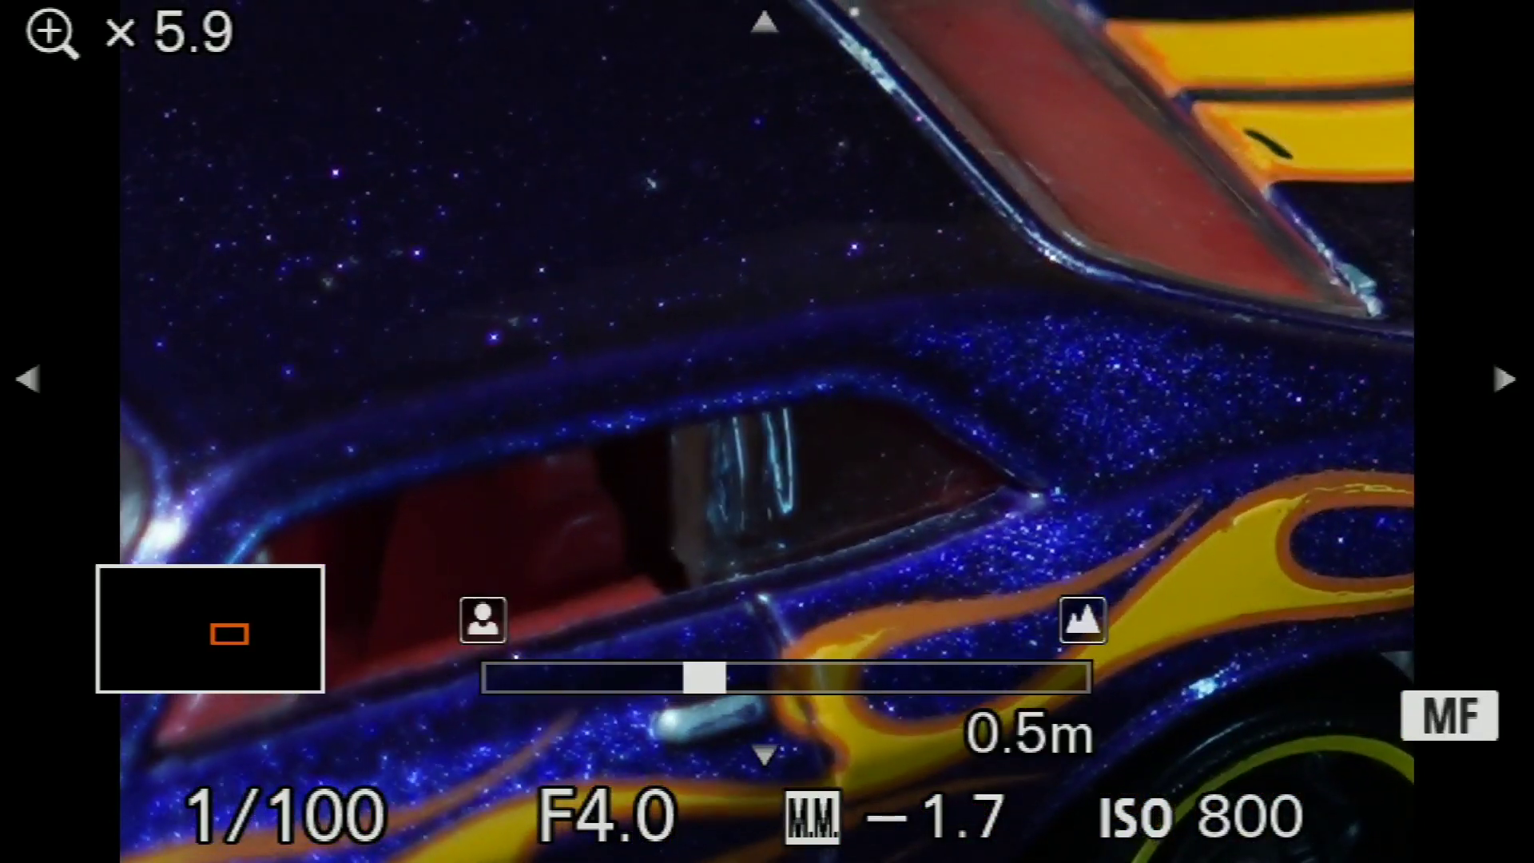
{"action": "key", "text": "Escape"}
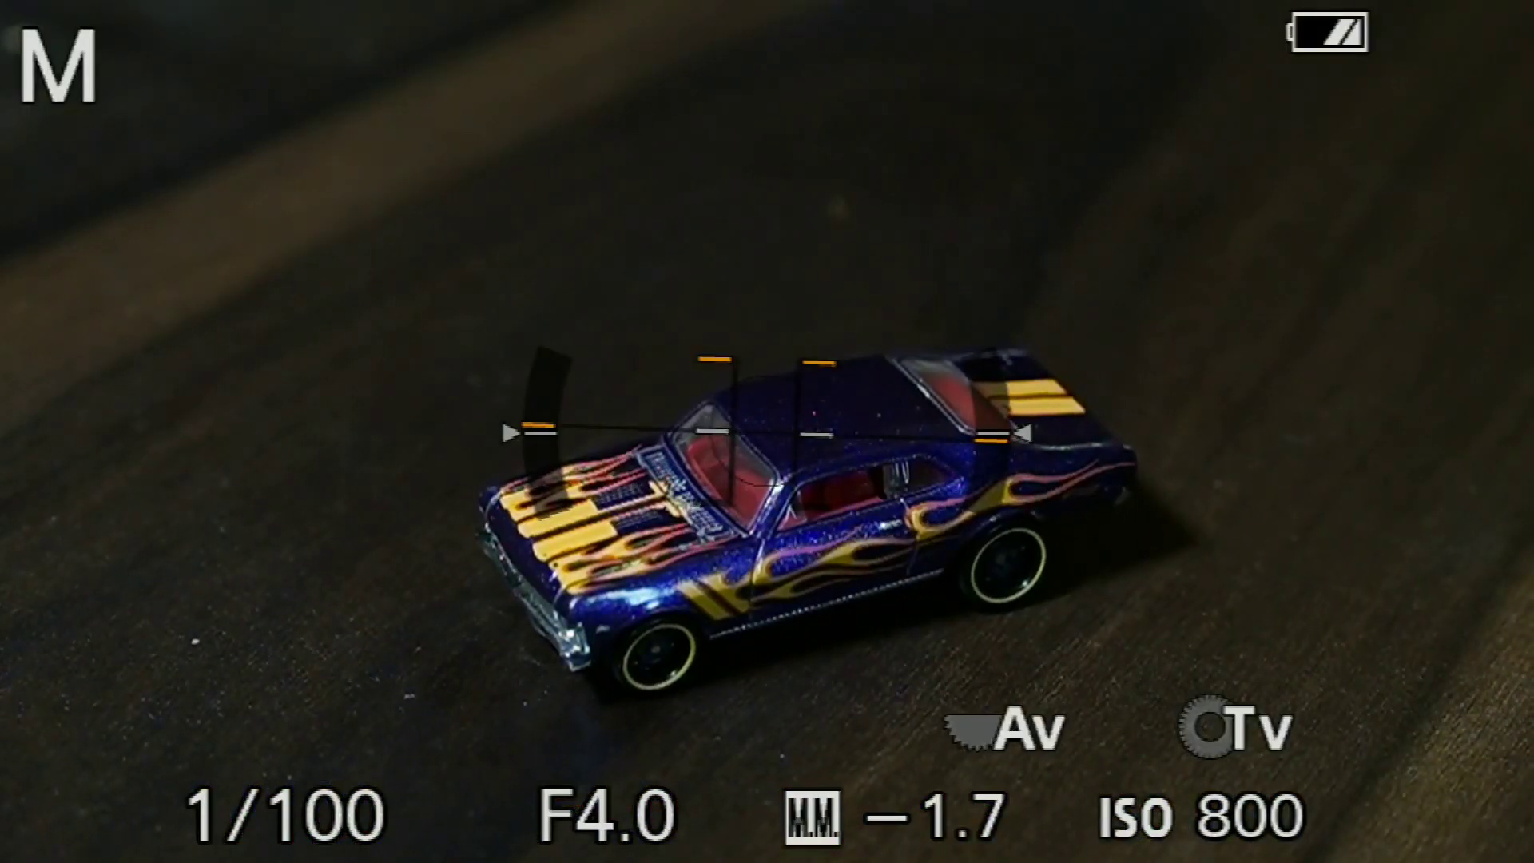
{"action": "scroll", "coordinate": [766, 431], "scroll_direction": "down", "scroll_amount": 3}
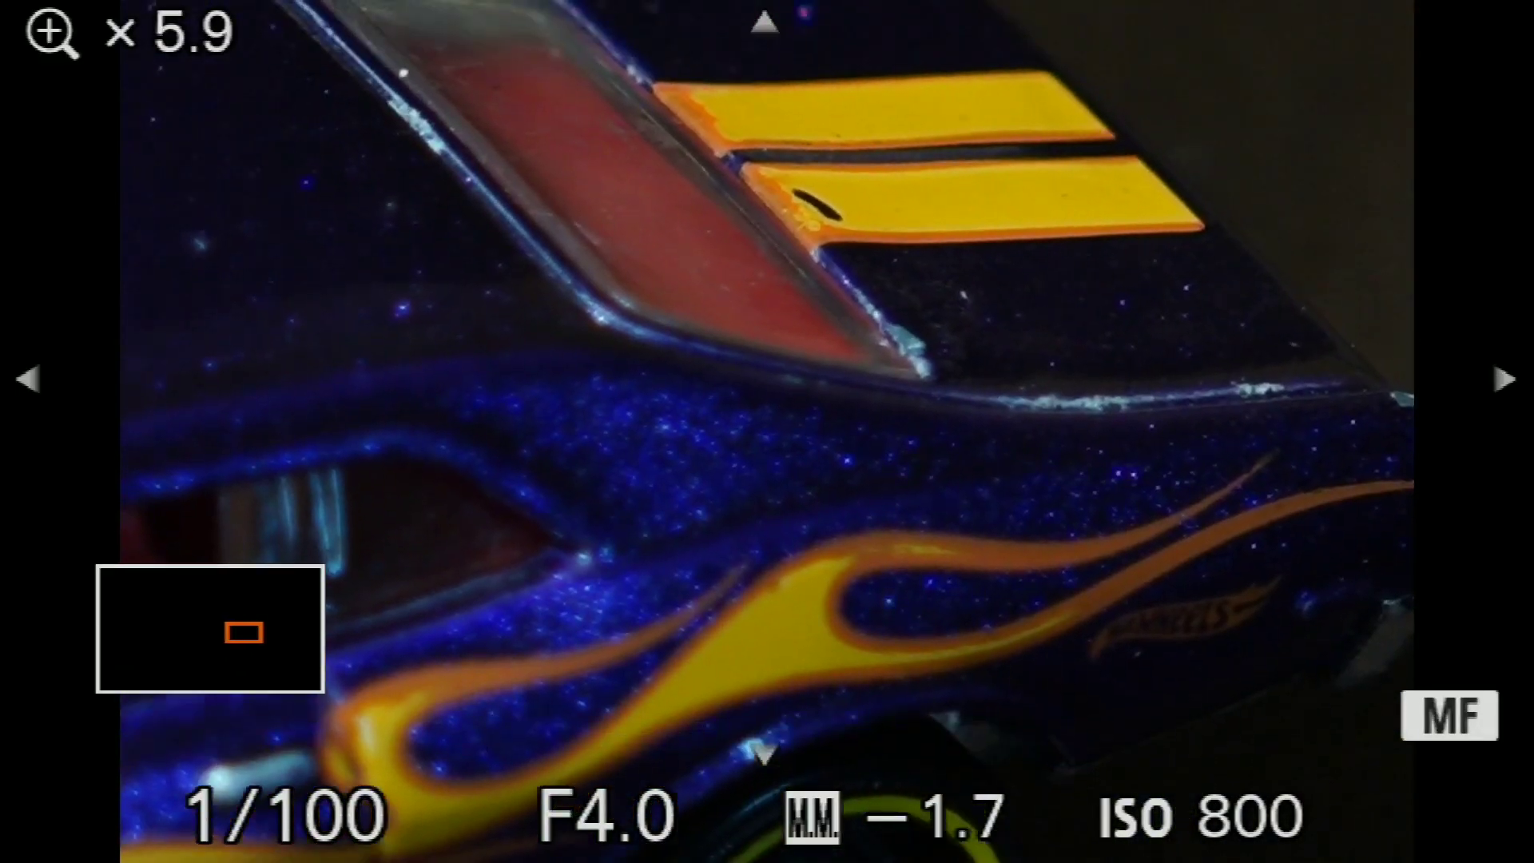
{"action": "scroll", "coordinate": [767, 432], "scroll_direction": "down", "scroll_amount": 2}
{"action": "scroll", "coordinate": [767, 432], "scroll_direction": "up", "scroll_amount": 2}
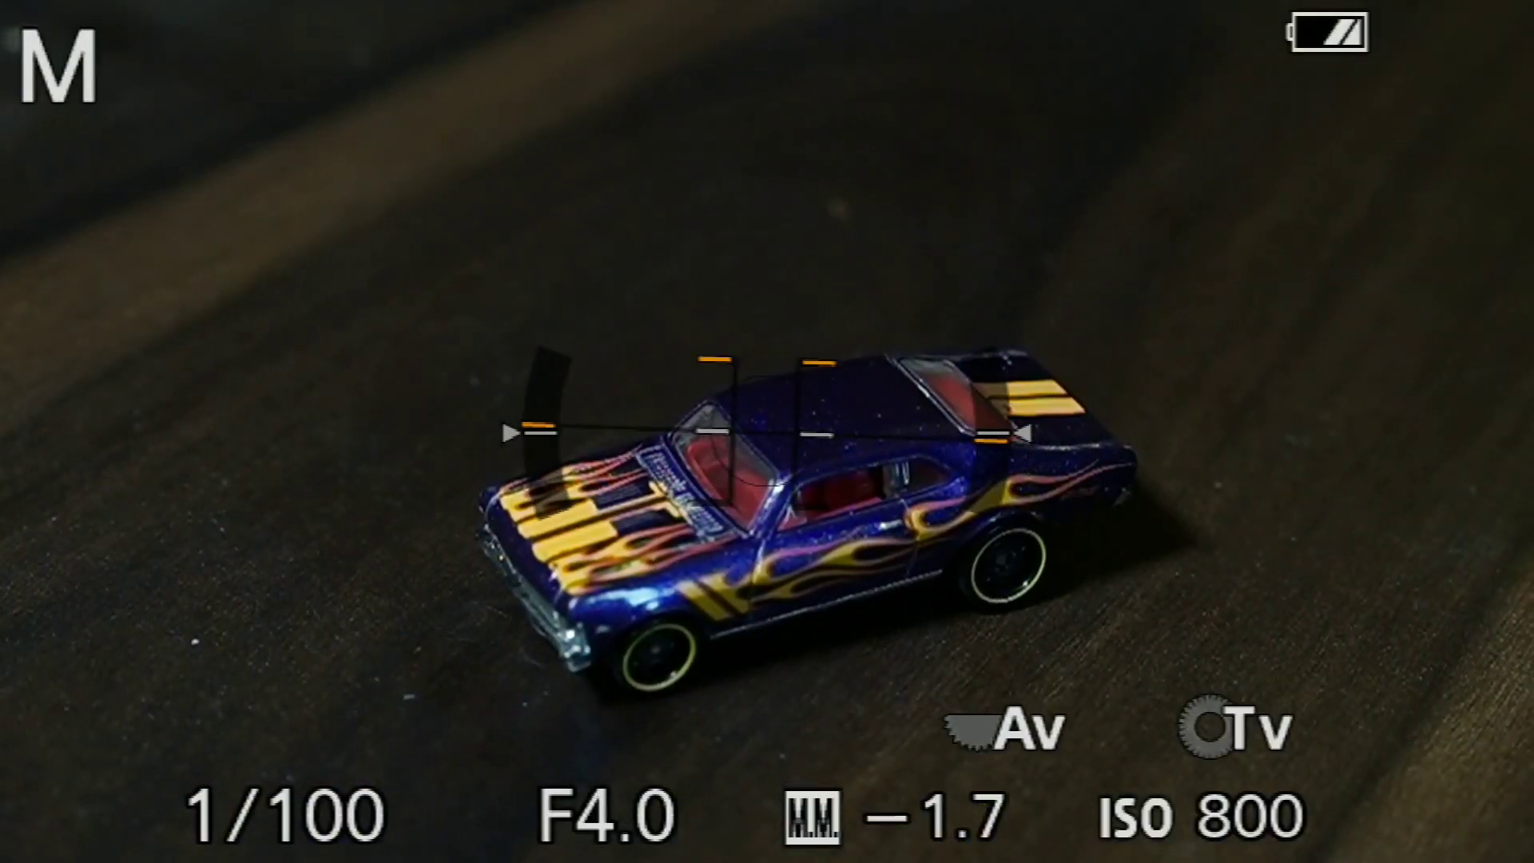
{"action": "key", "text": "space"}
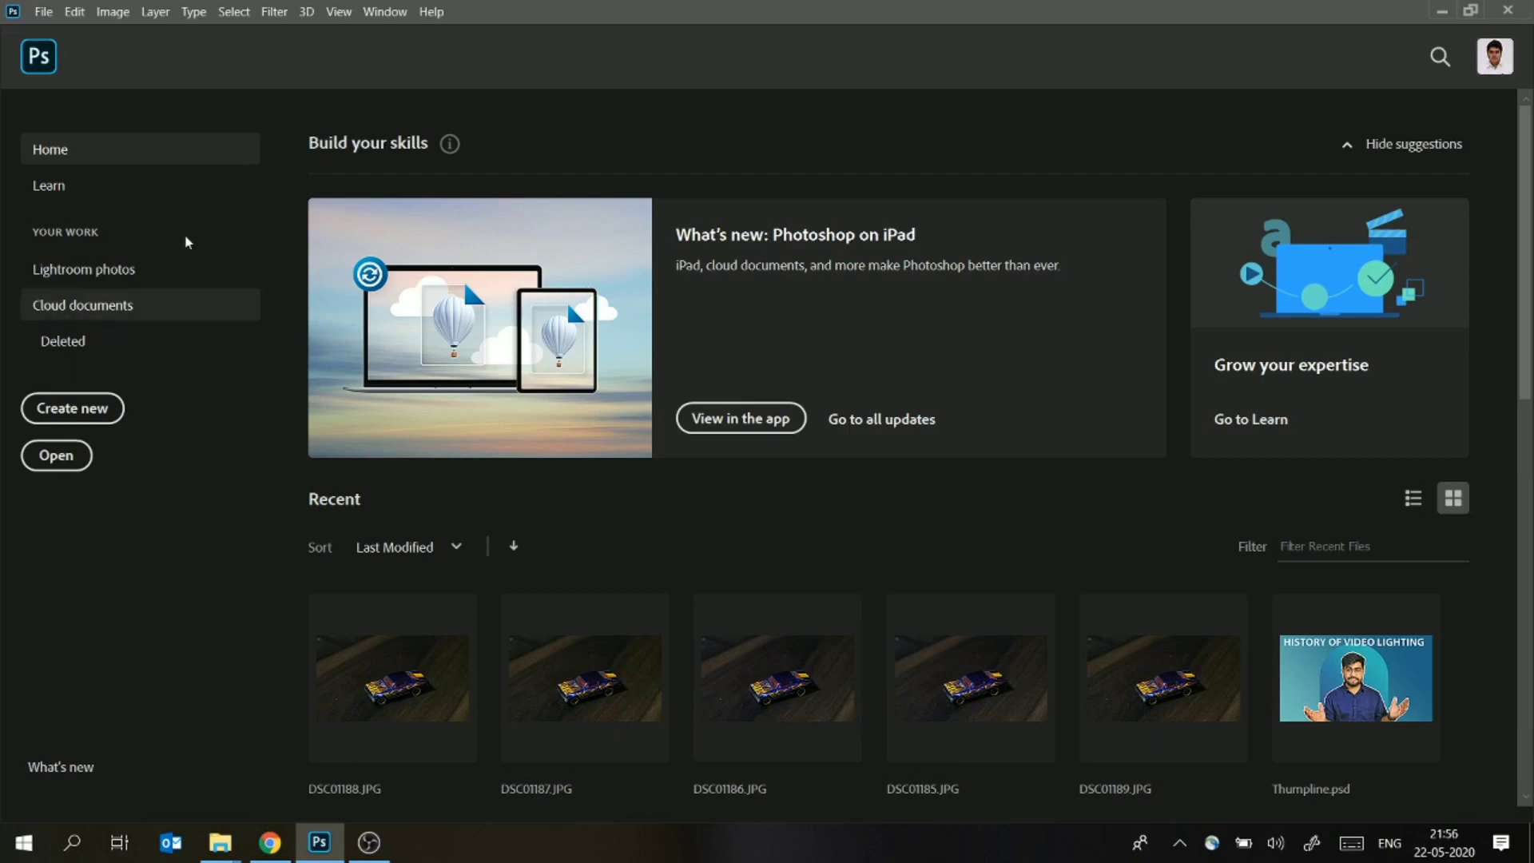
- Load DSC01185.JPG through DSC01189.JPG as layers of one image stack, with automatic alignment of the source images enabled
{"action": "left_click", "coordinate": [44, 12]}
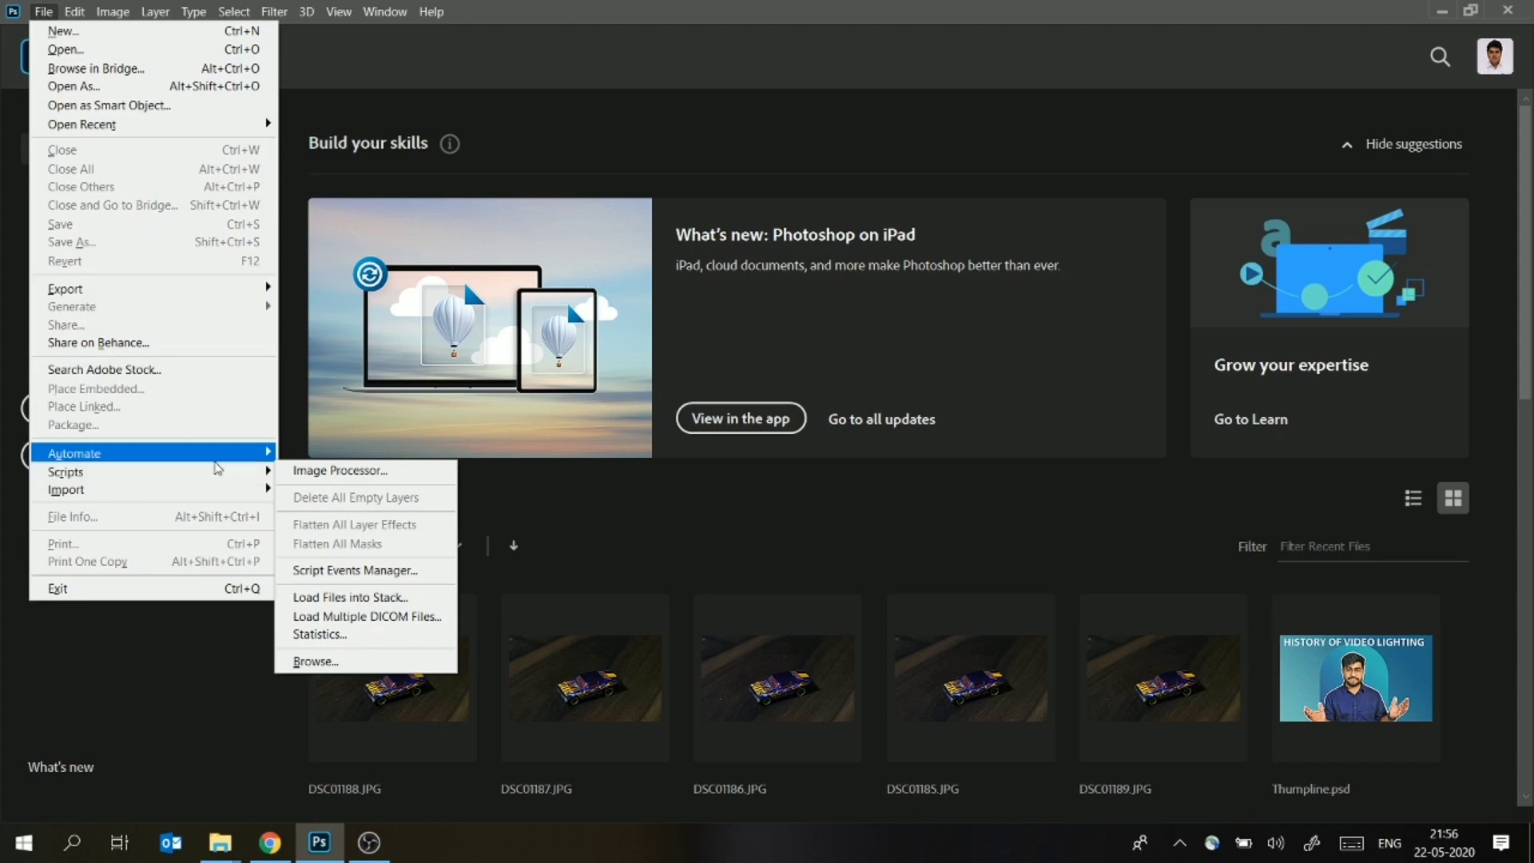
{"action": "mouse_move", "coordinate": [248, 479]}
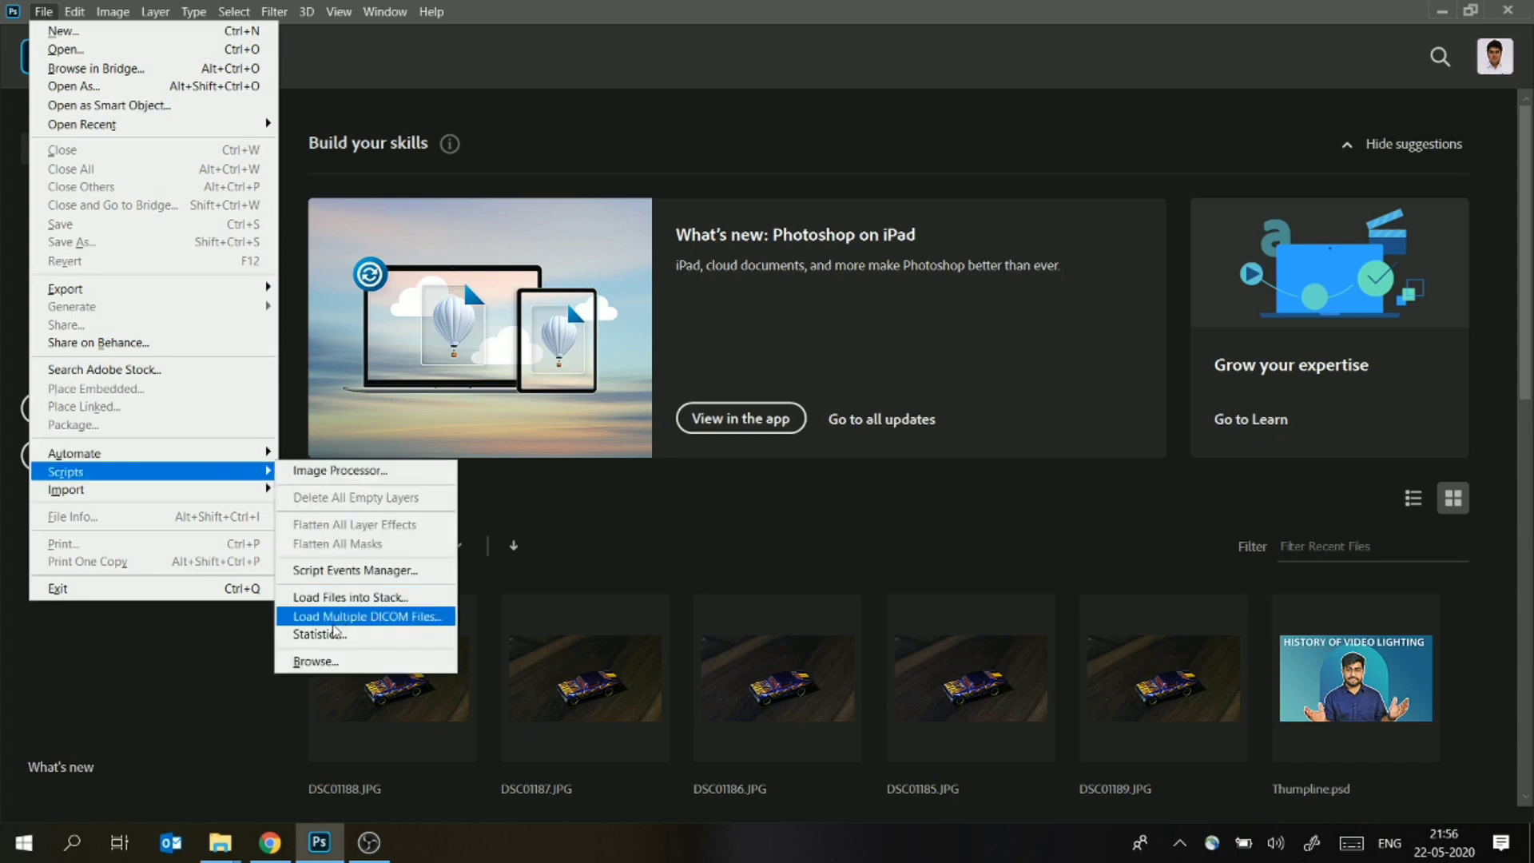
{"action": "left_click", "coordinate": [346, 598]}
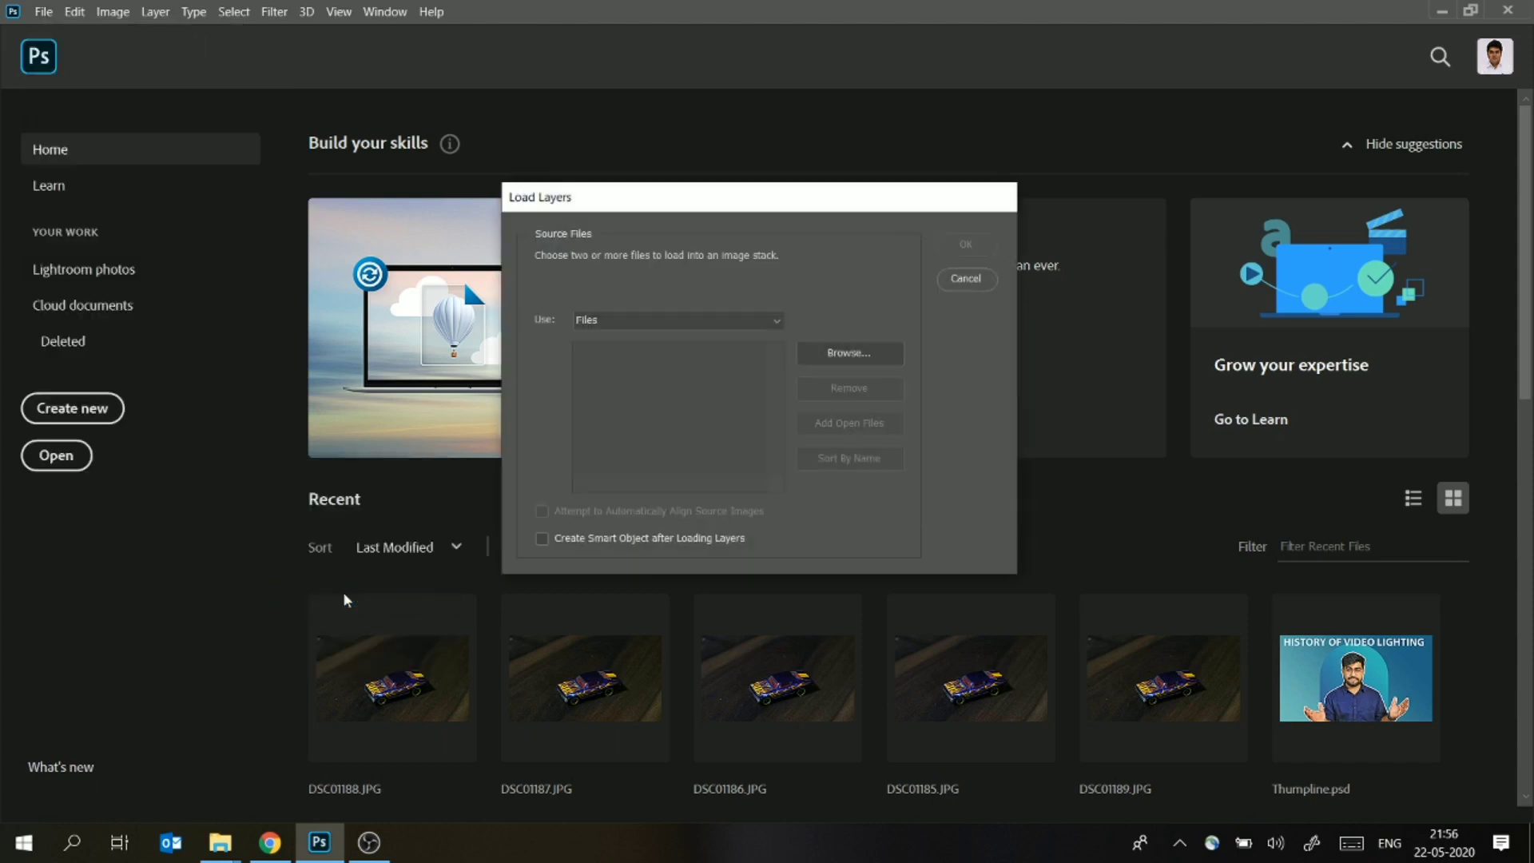
{"action": "left_click", "coordinate": [861, 352]}
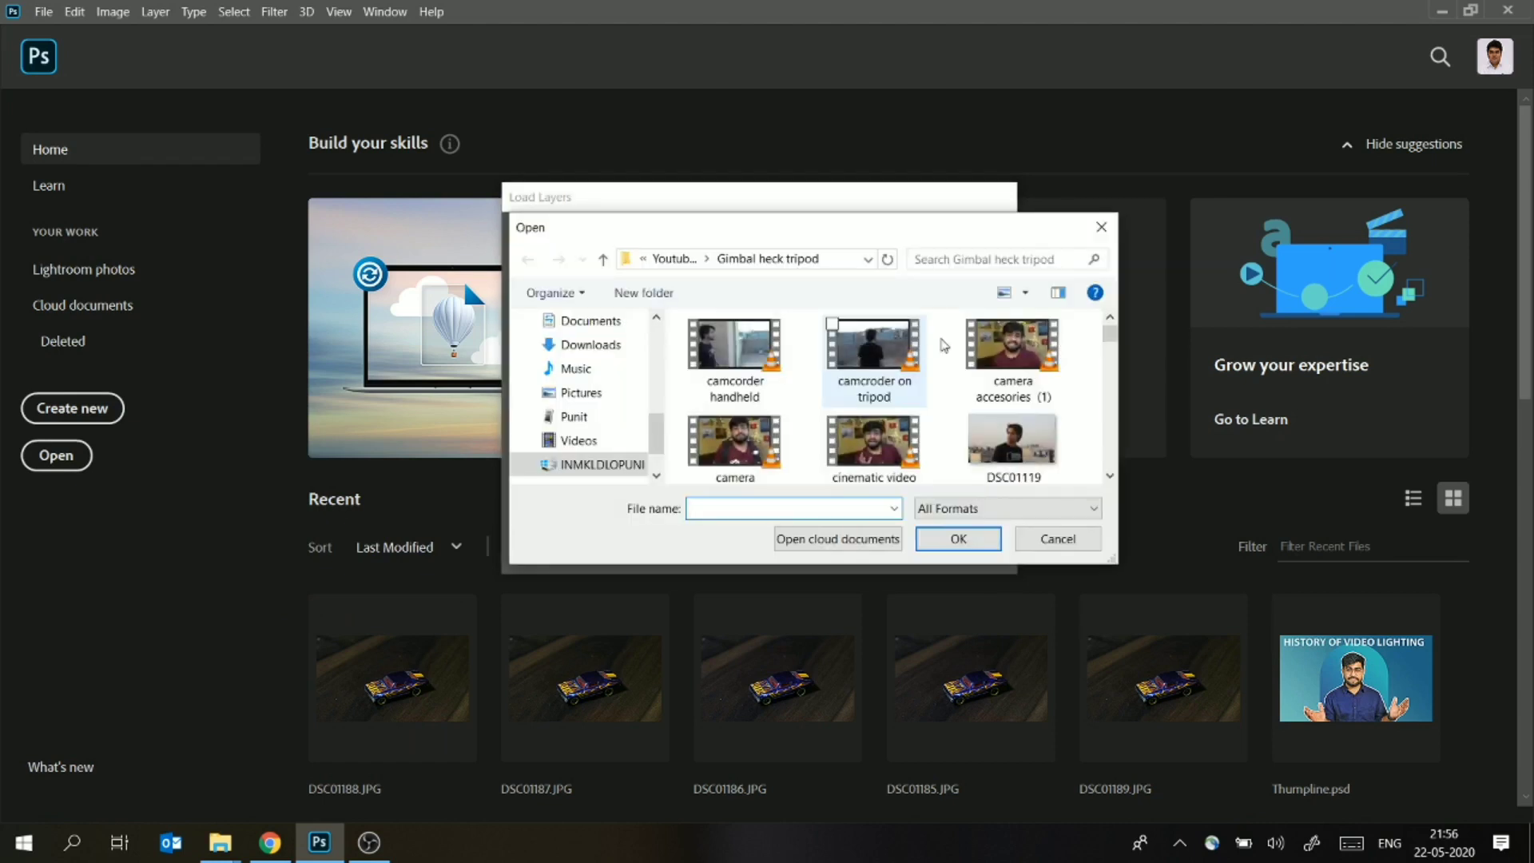
{"action": "left_click_drag", "start_coordinate": [1101, 332], "coordinate": [1098, 433]}
{"action": "left_click", "coordinate": [872, 376]}
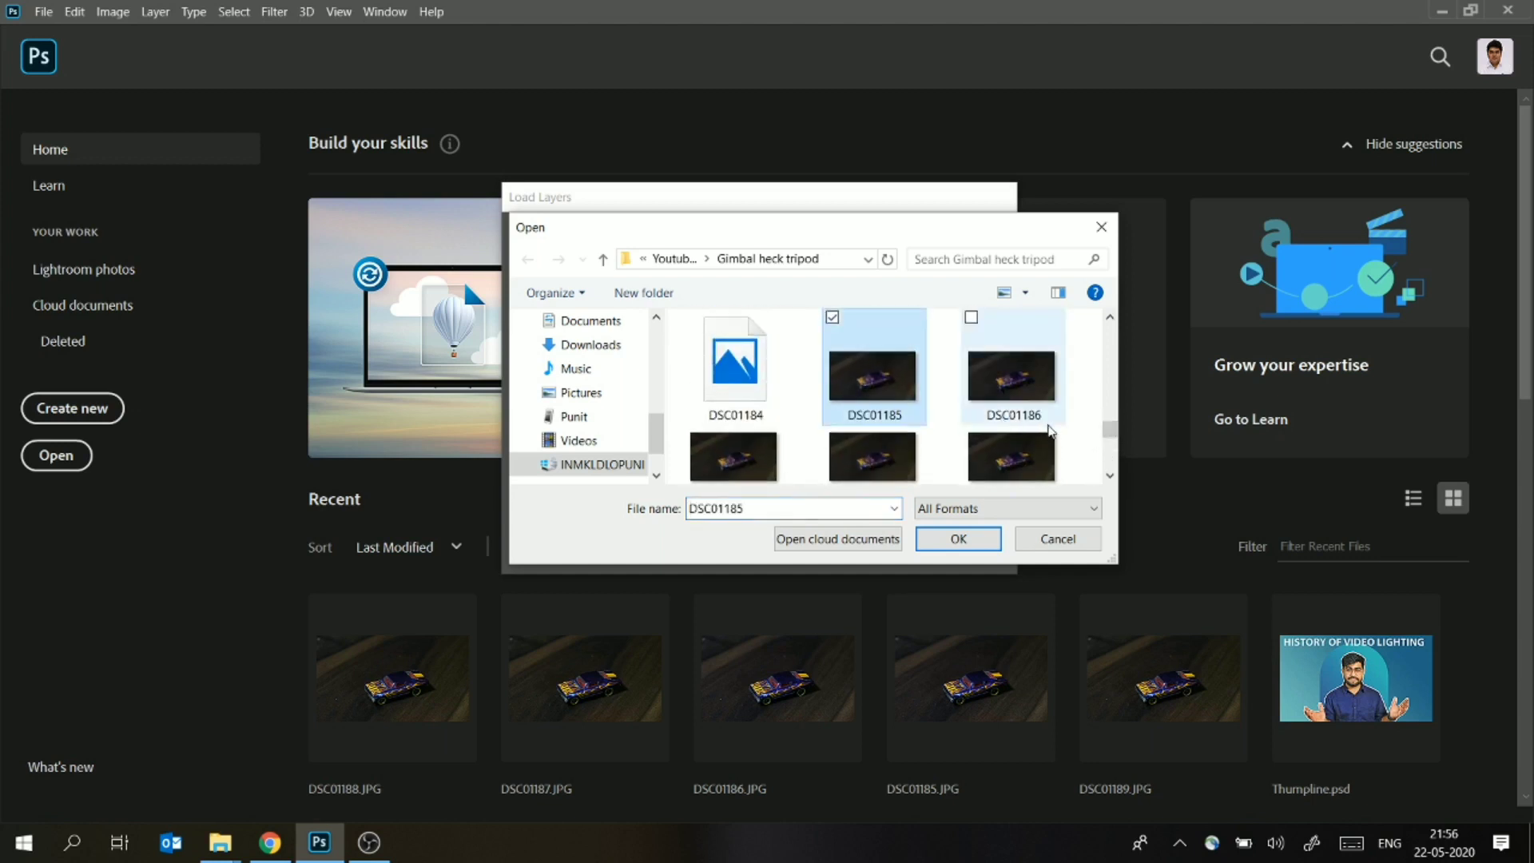
{"action": "scroll", "coordinate": [1105, 433], "scroll_direction": "down", "scroll_amount": 1}
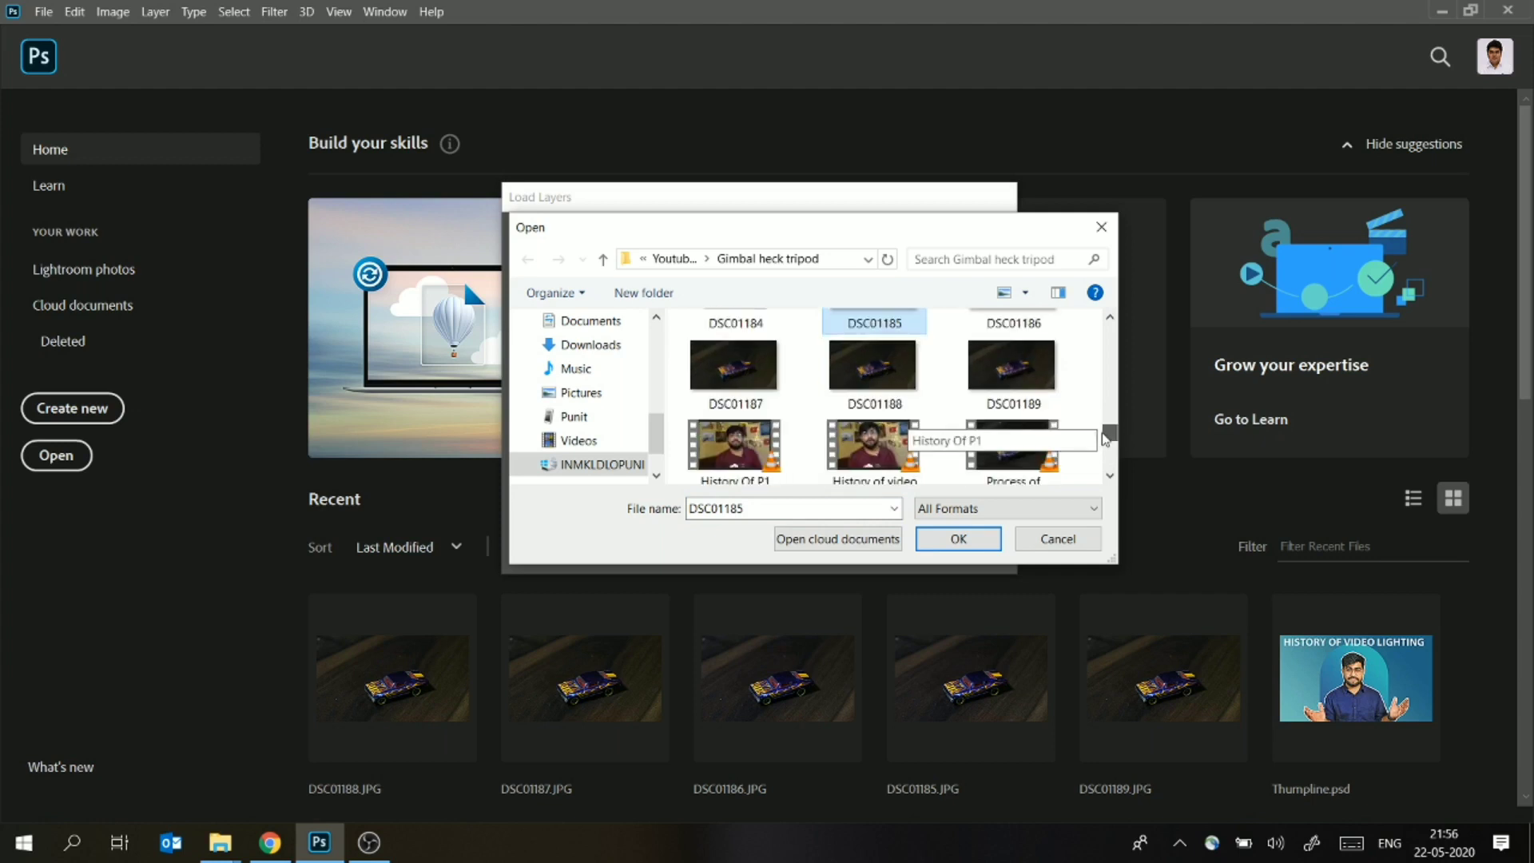
{"action": "left_click", "coordinate": [1005, 381], "text": "shift"}
{"action": "left_click", "coordinate": [957, 537]}
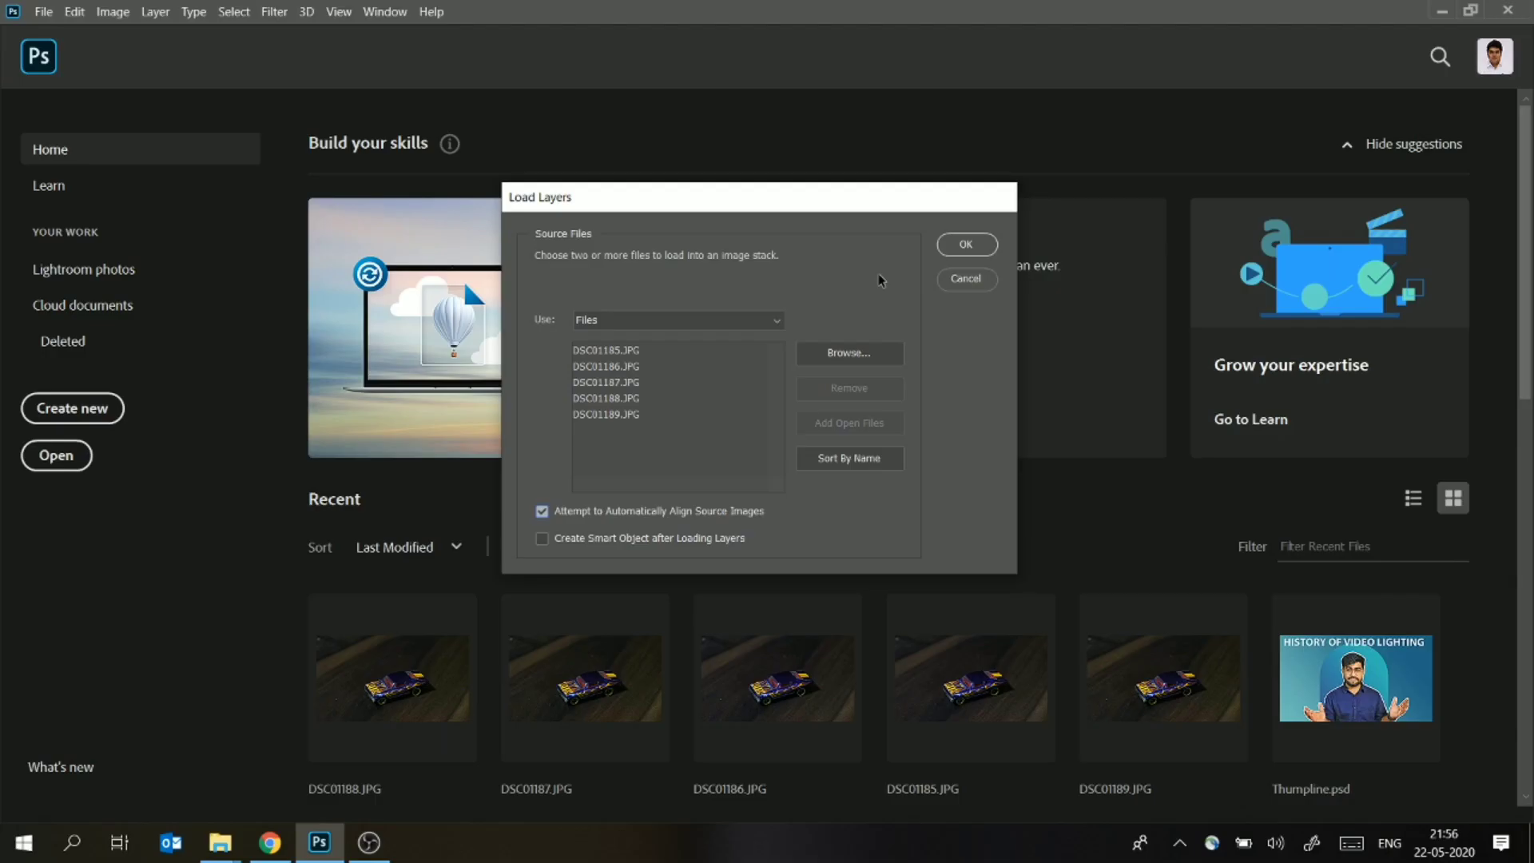
{"action": "left_click", "coordinate": [965, 245]}
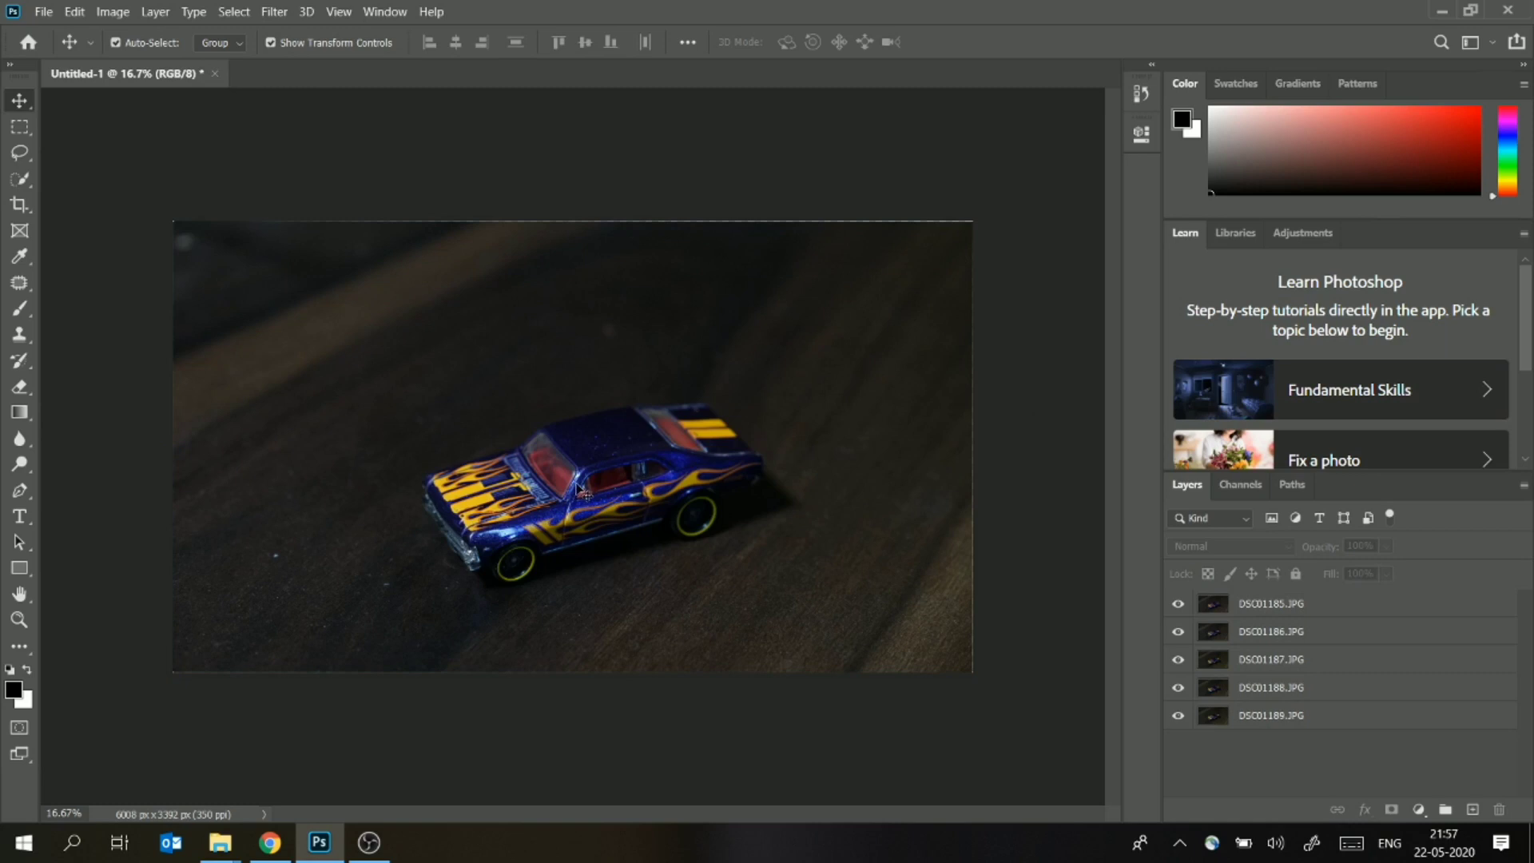
- Auto-blend all layers from DSC01185.JPG to DSC01189.JPG with Stack Images, Seamless Tones and Colors, and Content Aware Fill Transparent Areas
{"action": "scroll", "coordinate": [576, 485], "scroll_direction": "up", "scroll_amount": 3}
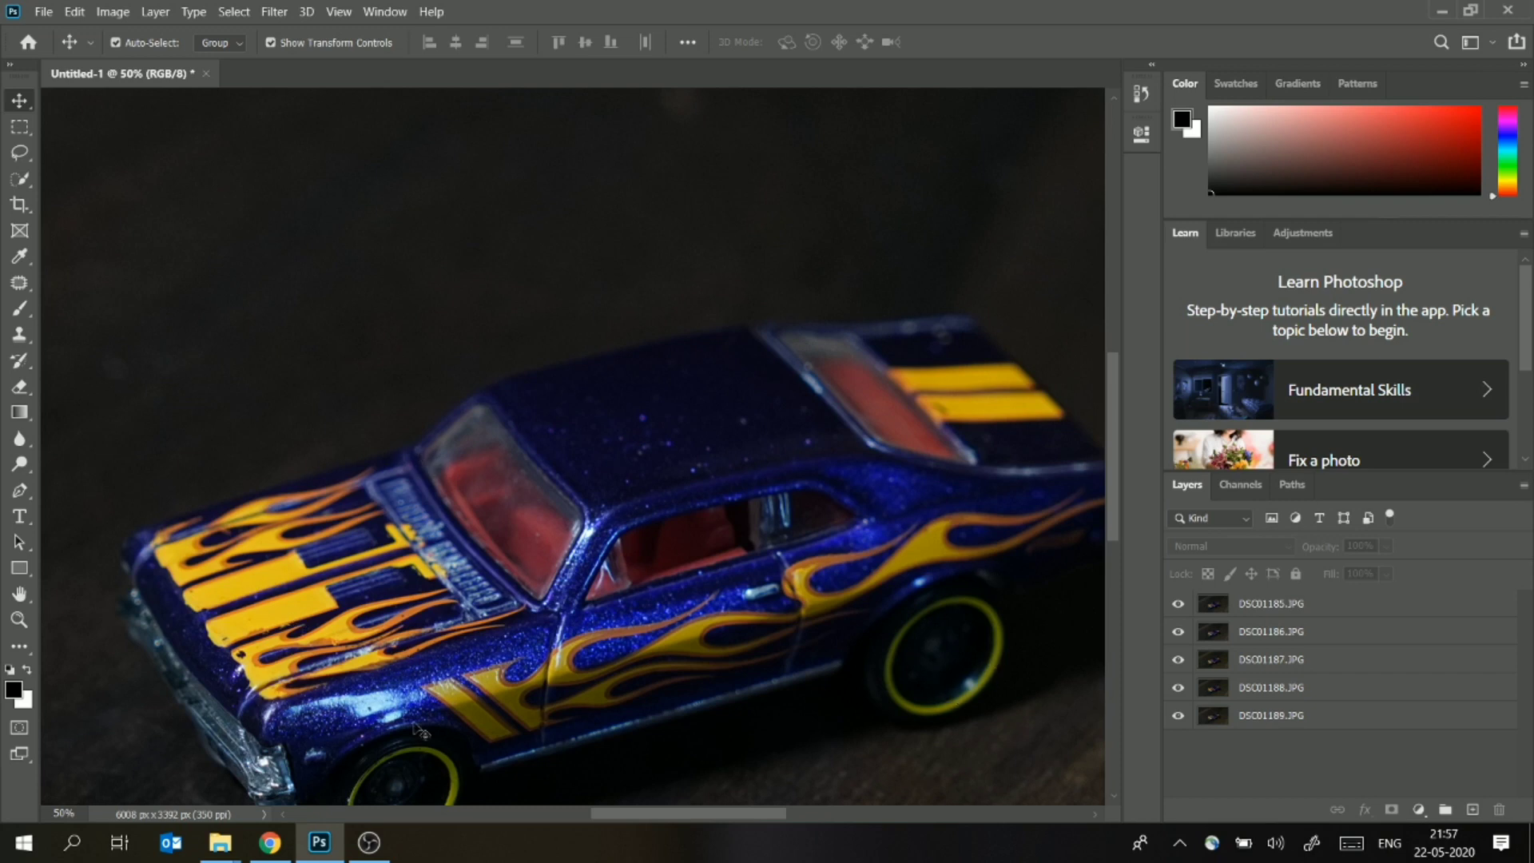
{"action": "key", "text": "ctrl+minus"}
{"action": "key", "text": "ctrl+minus"}
{"action": "key", "text": "ctrl+minus"}
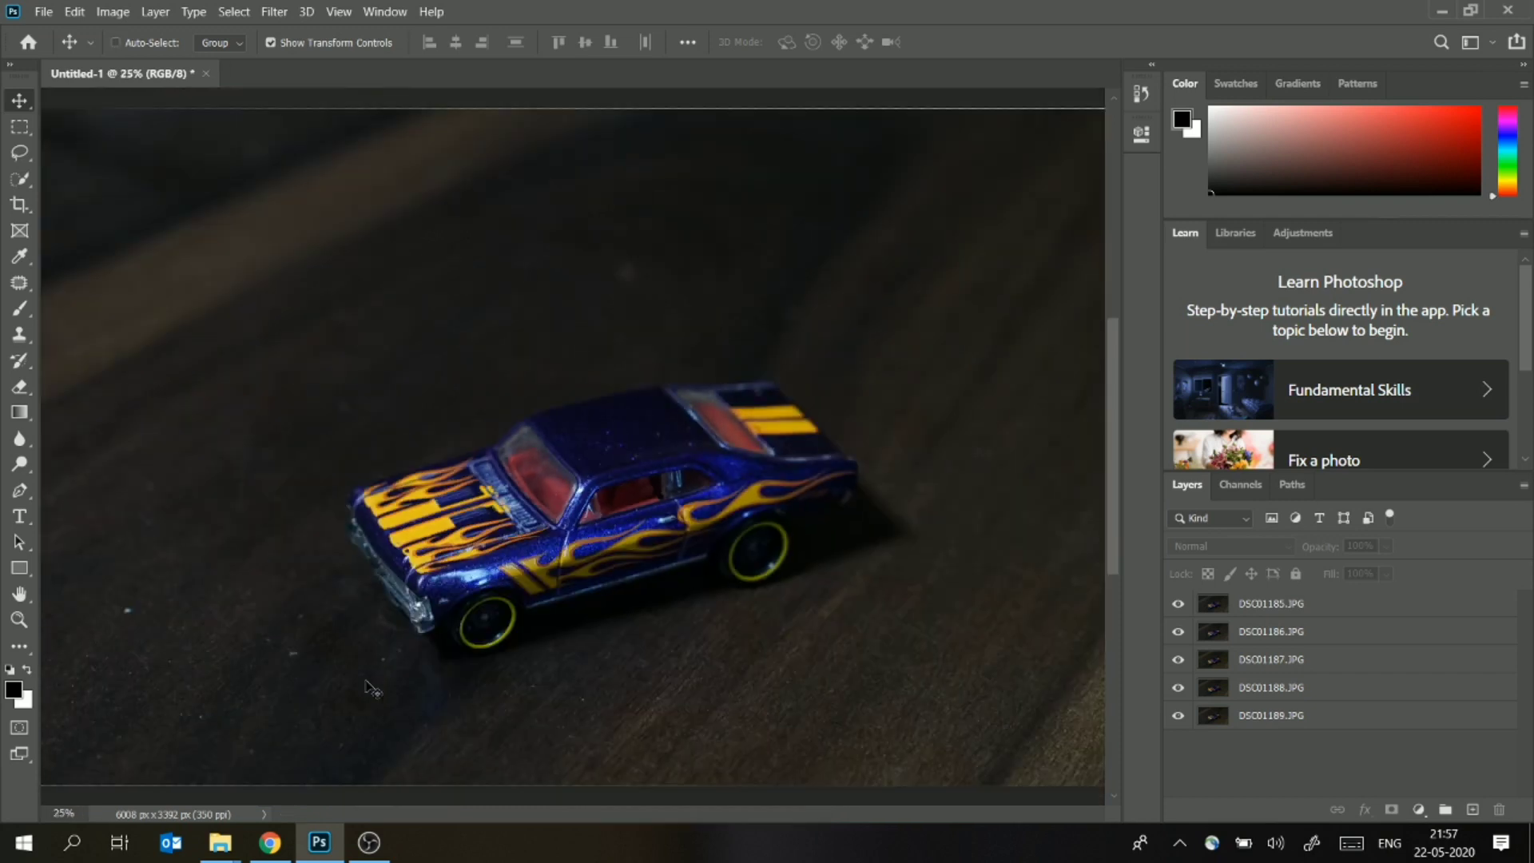
{"action": "left_click", "coordinate": [1269, 611]}
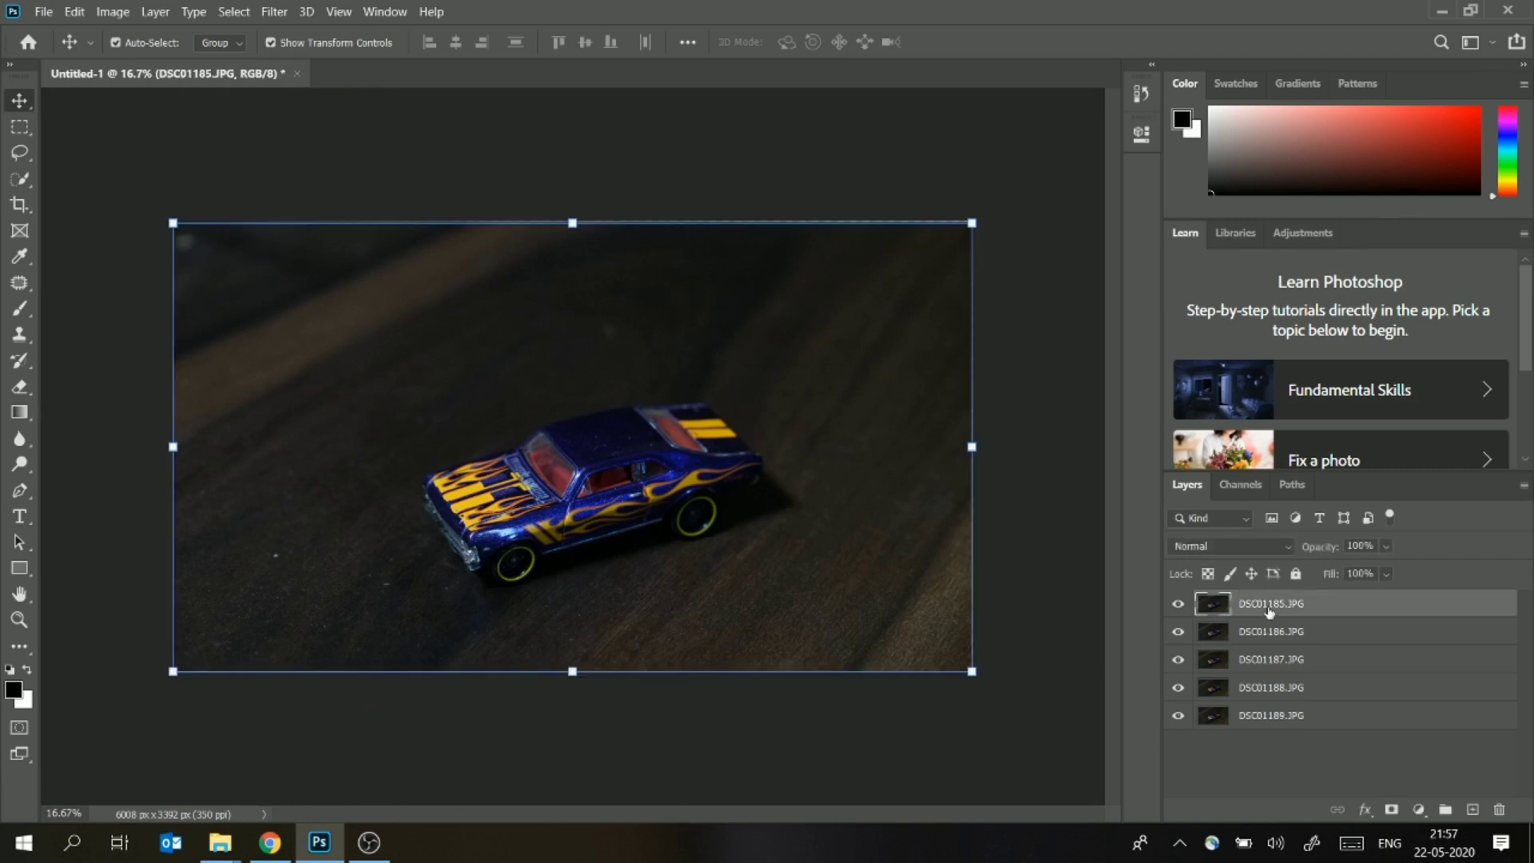
{"action": "left_click", "coordinate": [1250, 717], "text": "shift"}
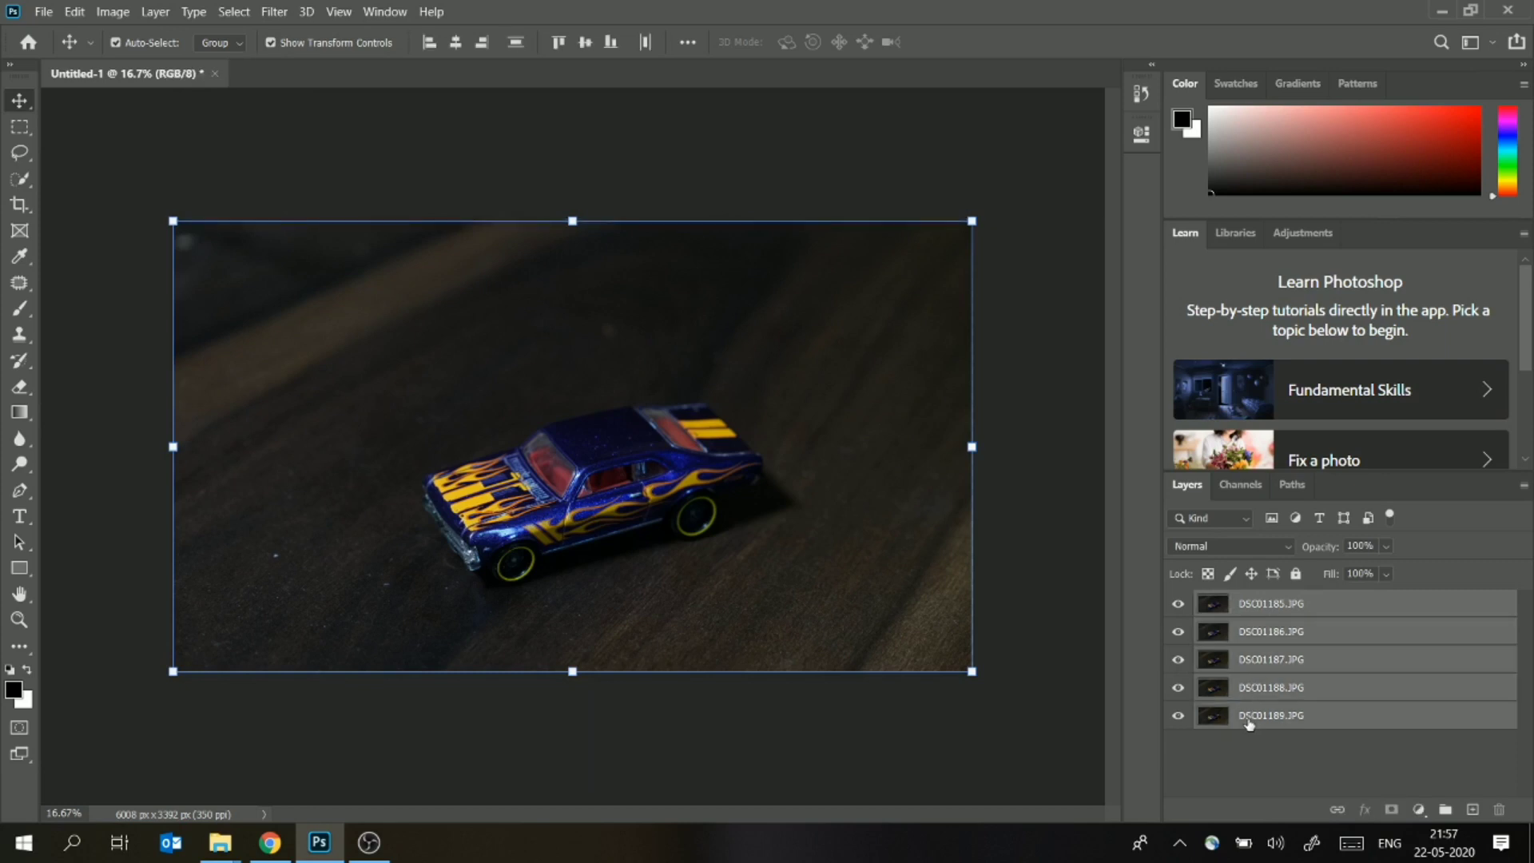
{"action": "left_click", "coordinate": [75, 11]}
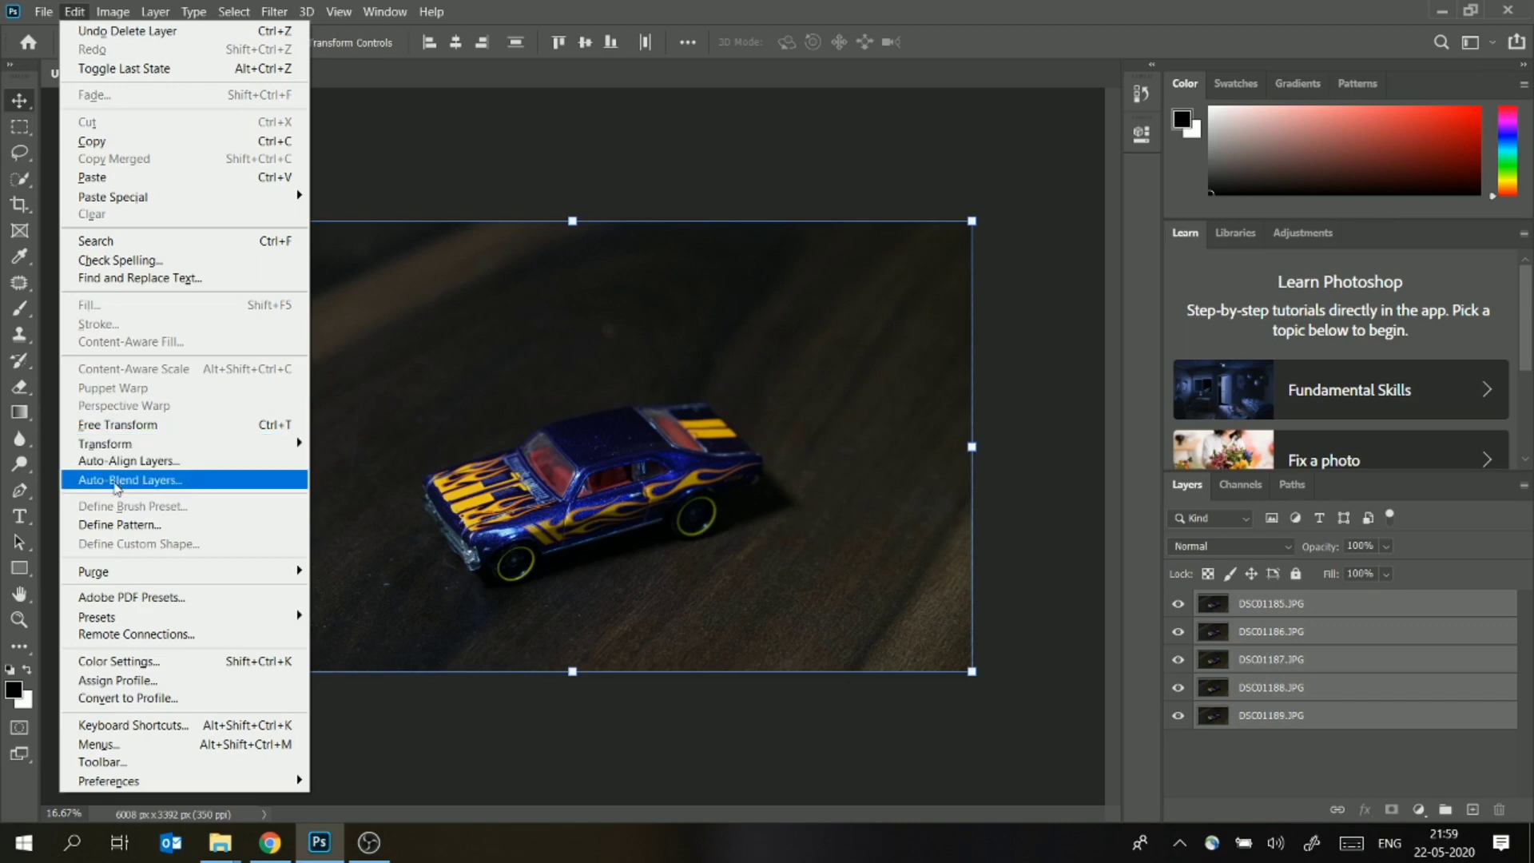
{"action": "left_click", "coordinate": [116, 482]}
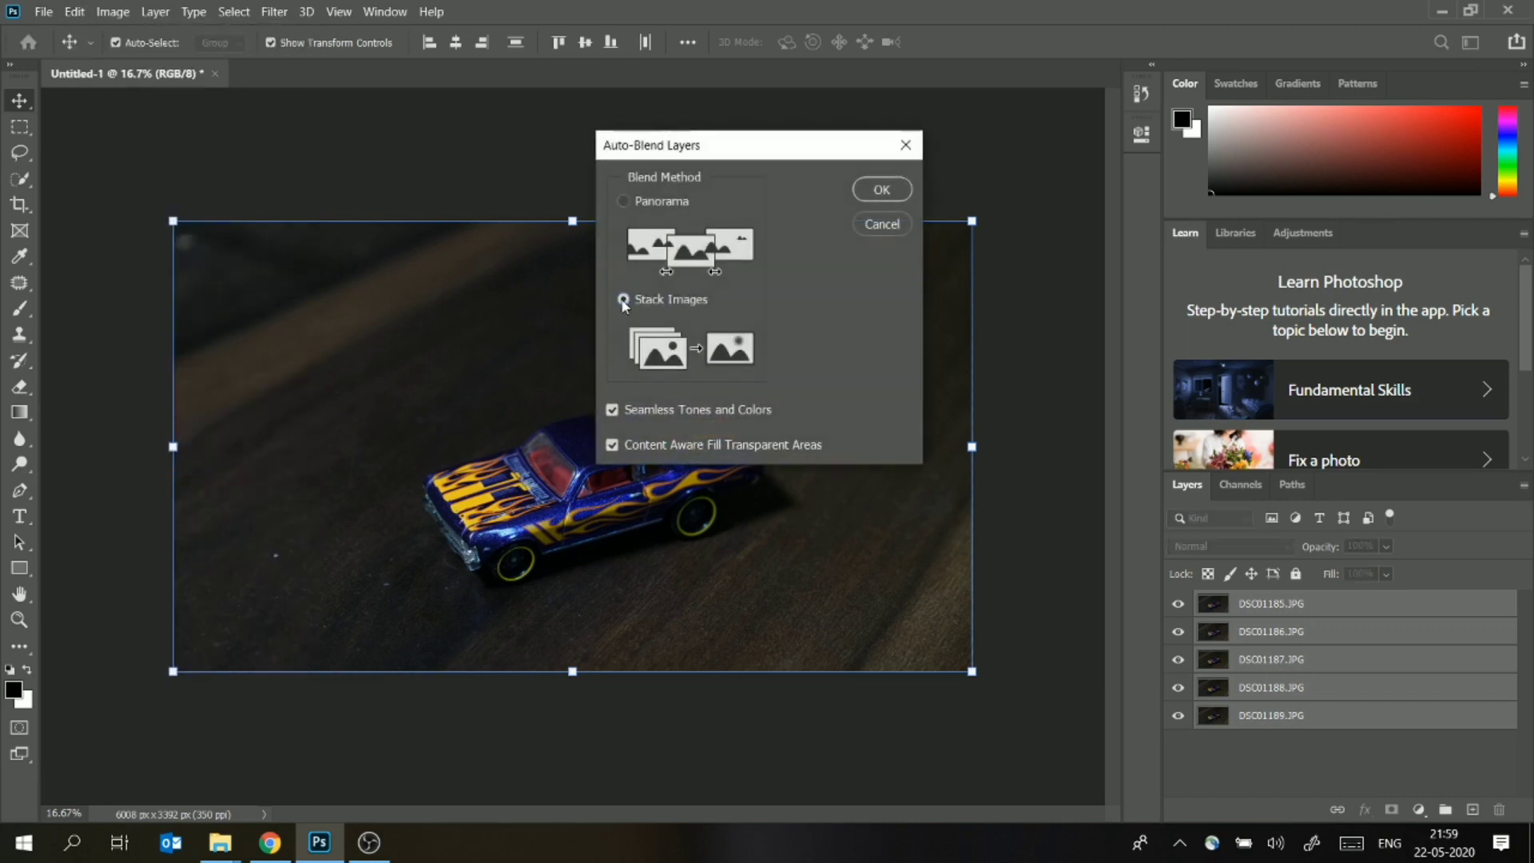
{"action": "left_click", "coordinate": [624, 201]}
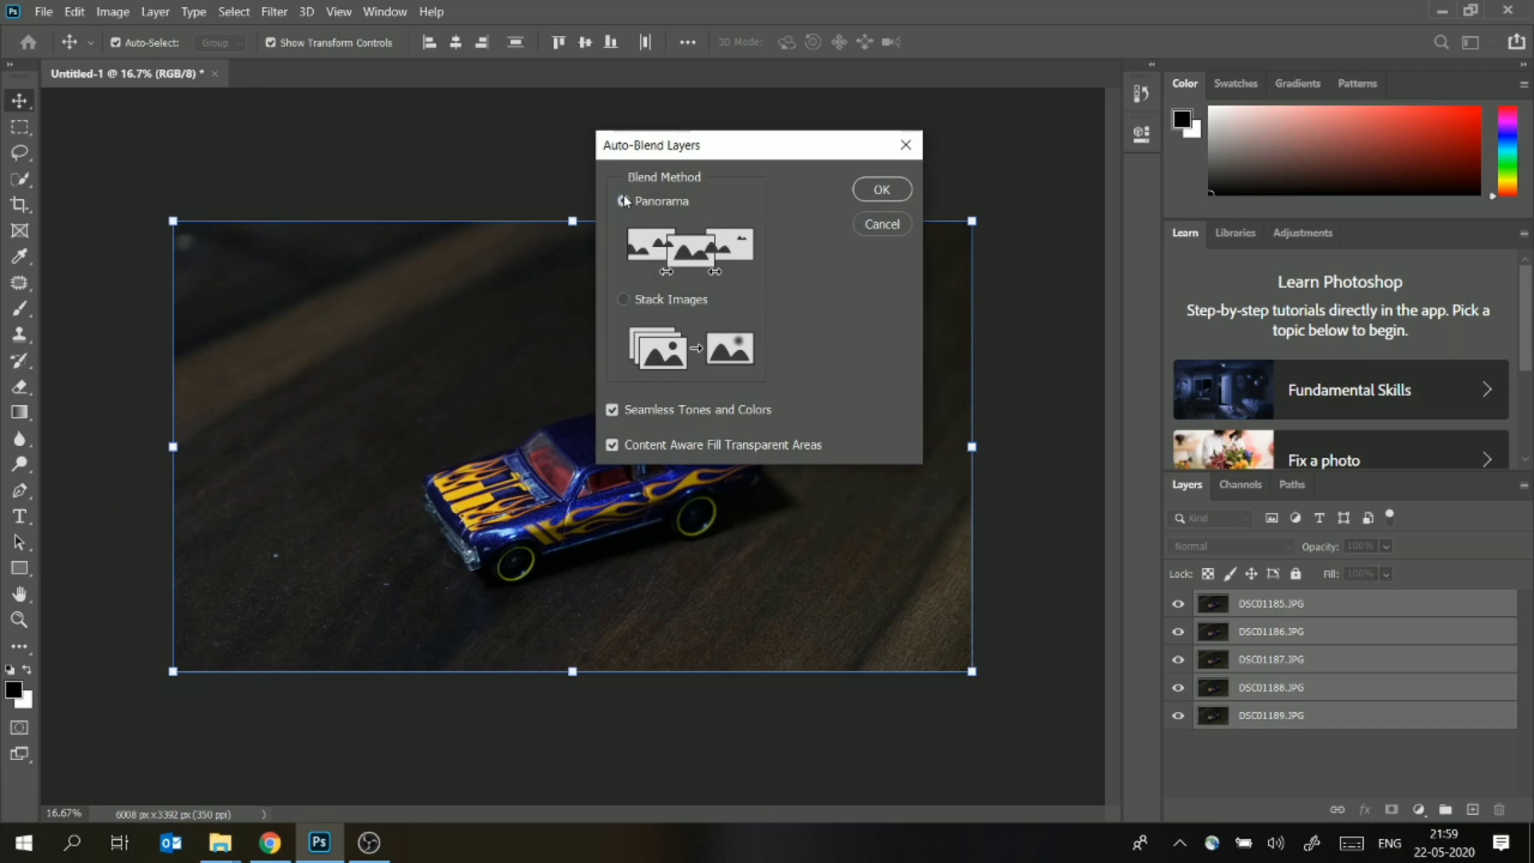
{"action": "left_click", "coordinate": [624, 301]}
{"action": "left_click", "coordinate": [882, 190]}
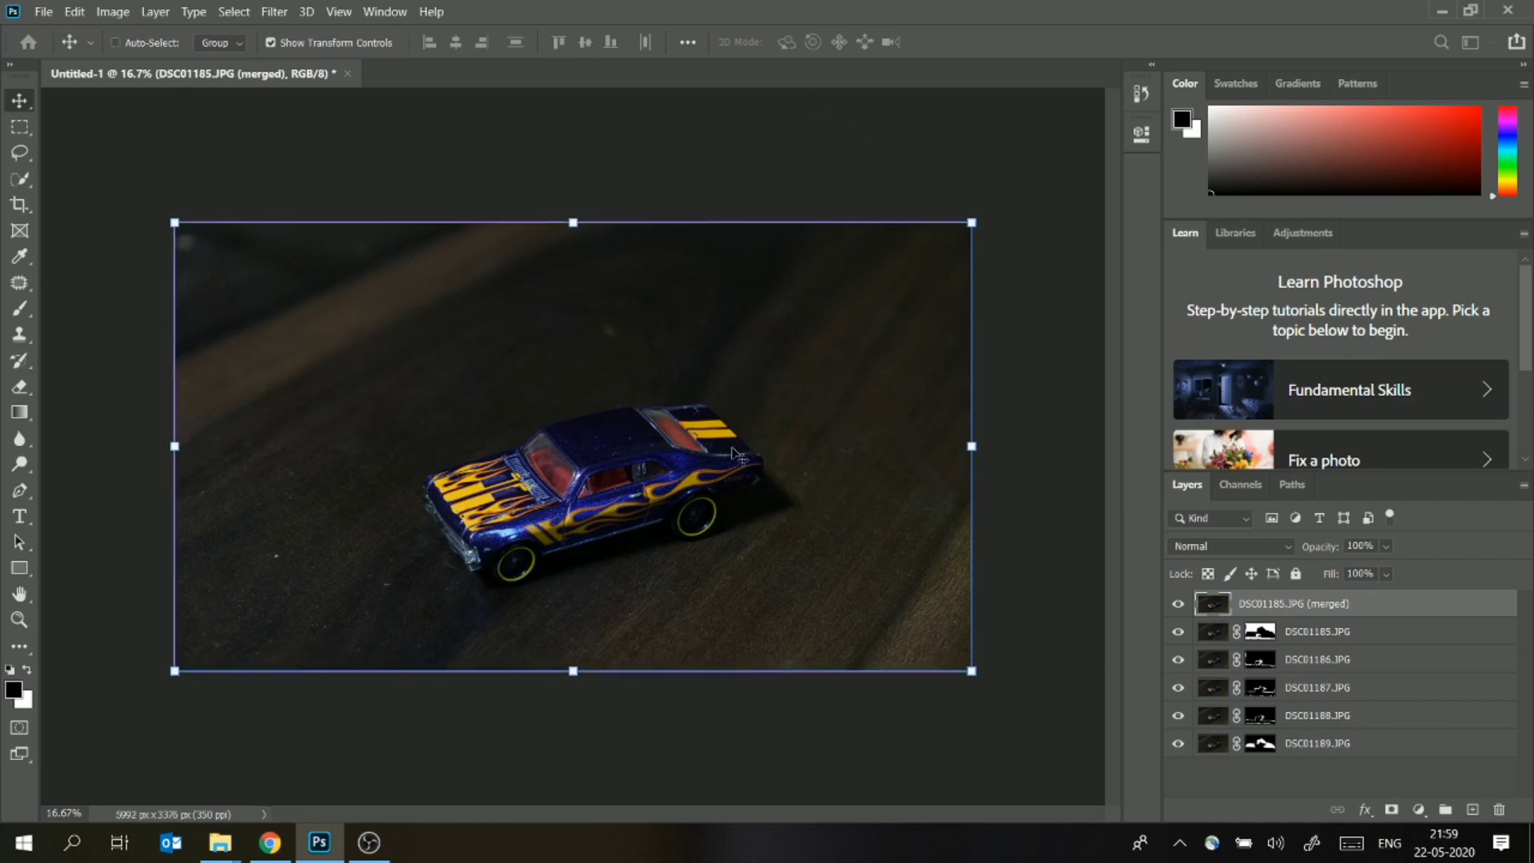
- Examine the sharpness of the merged toy car from front to rear, both close up and as a whole image
{"action": "key", "text": "ctrl+plus"}
{"action": "key", "text": "ctrl+plus"}
{"action": "key", "text": "ctrl+plus"}
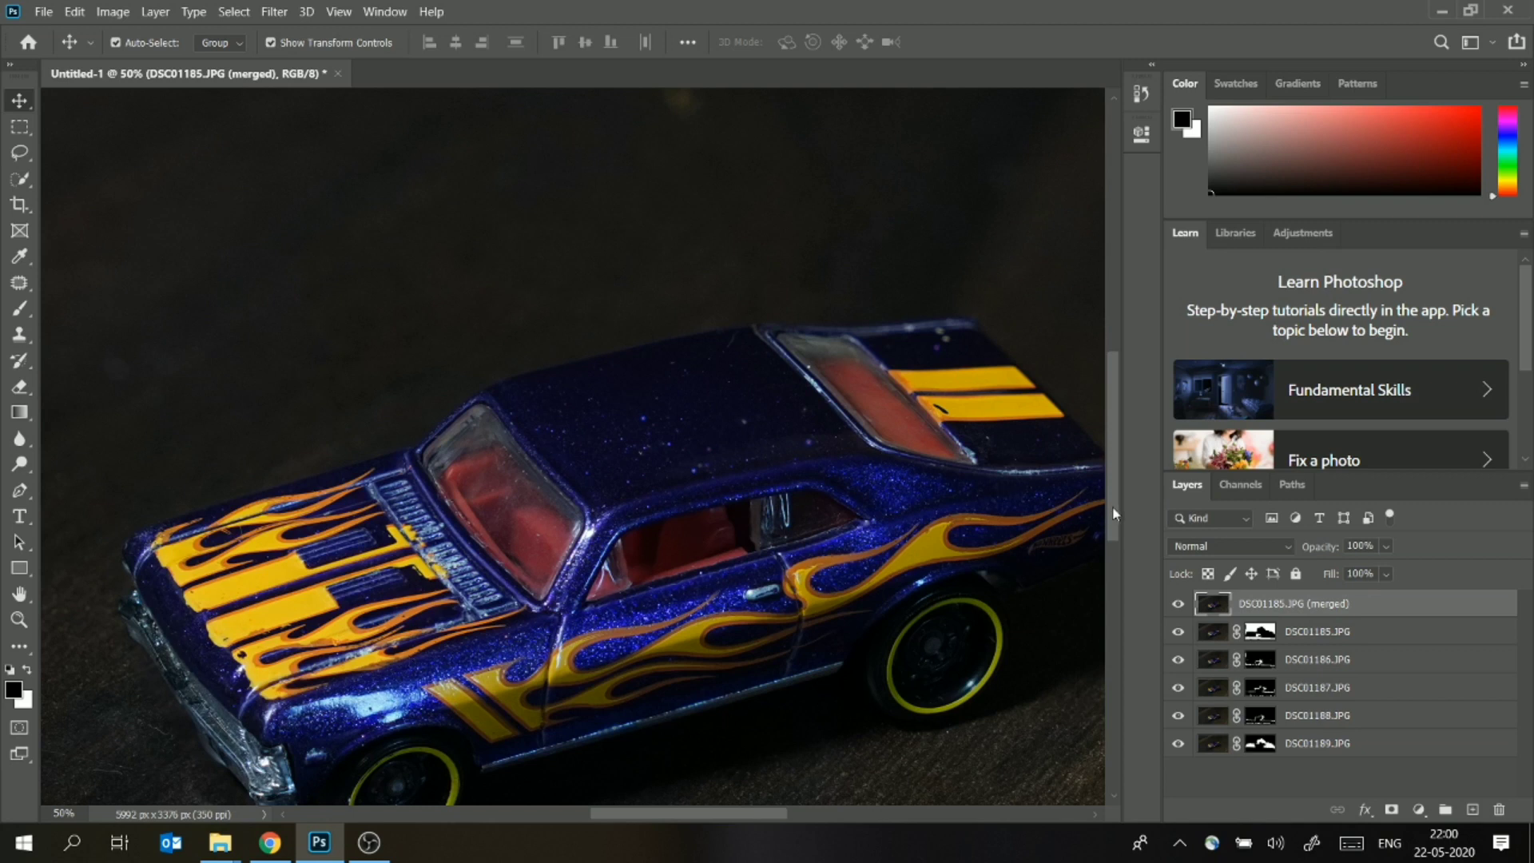
{"action": "left_click_drag", "start_coordinate": [1115, 514], "coordinate": [1116, 545]}
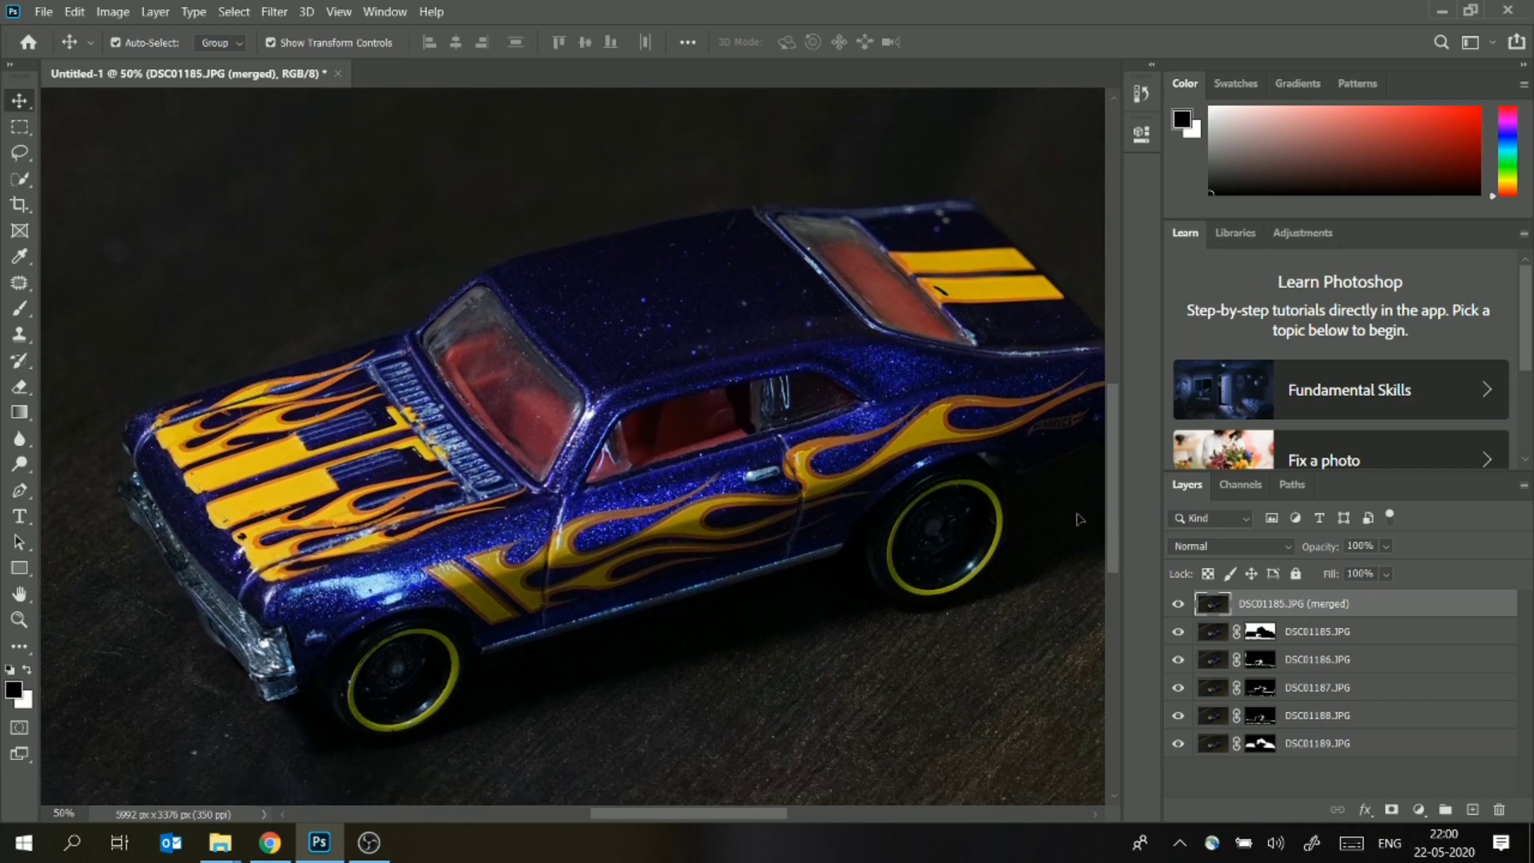
{"action": "left_click_drag", "start_coordinate": [715, 821], "coordinate": [727, 820]}
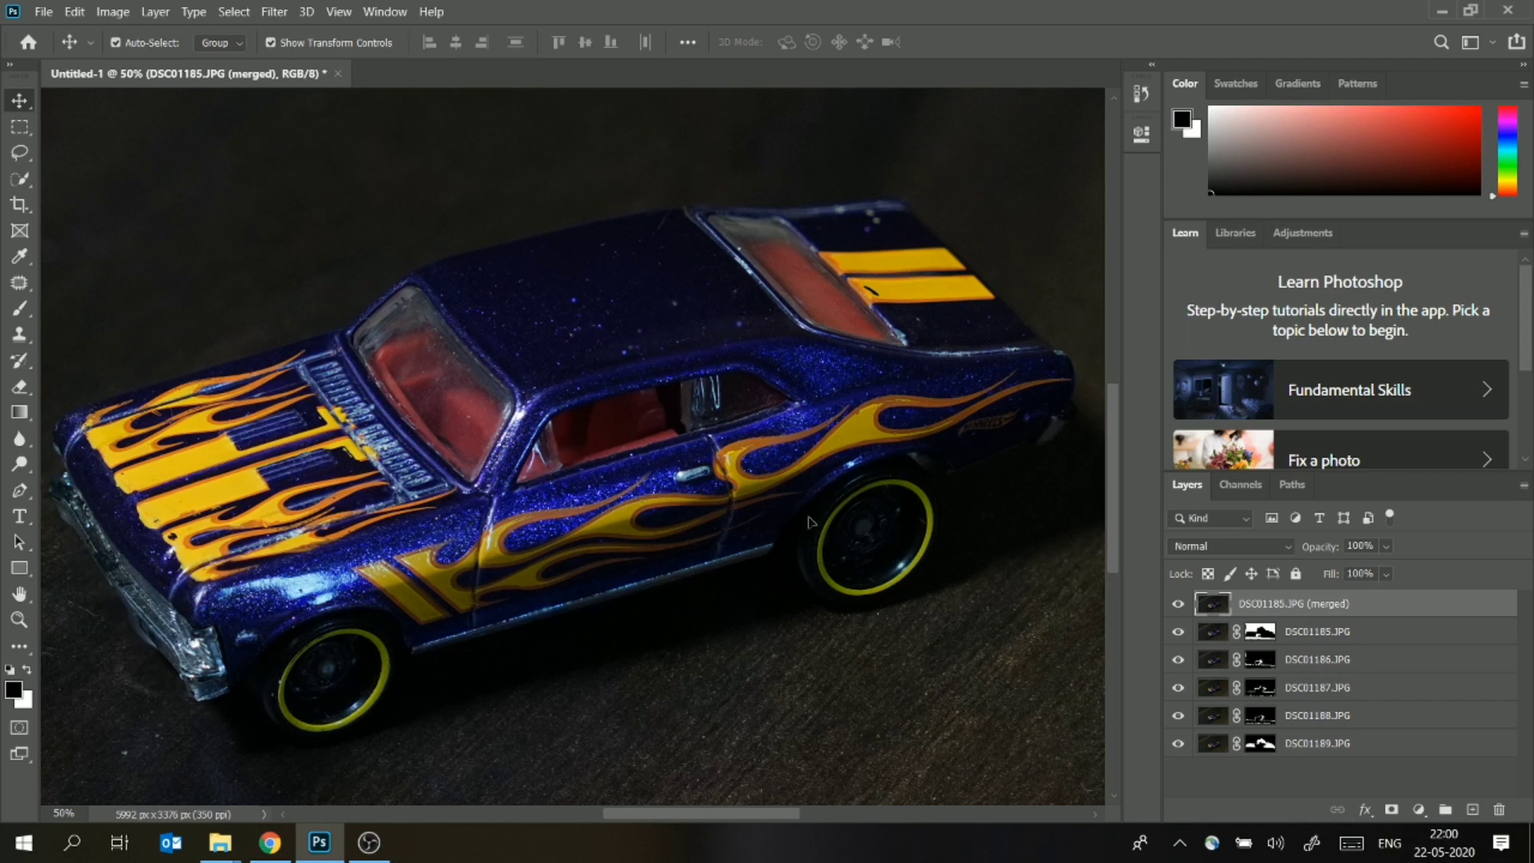
{"action": "key", "text": "ctrl"}
{"action": "key", "text": "ctrl+plus"}
{"action": "key", "text": "ctrl+plus"}
{"action": "key", "text": "ctrl+plus"}
{"action": "key", "text": "ctrl+minus"}
{"action": "key", "text": "ctrl+minus"}
{"action": "key", "text": "ctrl+minus"}
{"action": "key", "text": "ctrl+minus"}
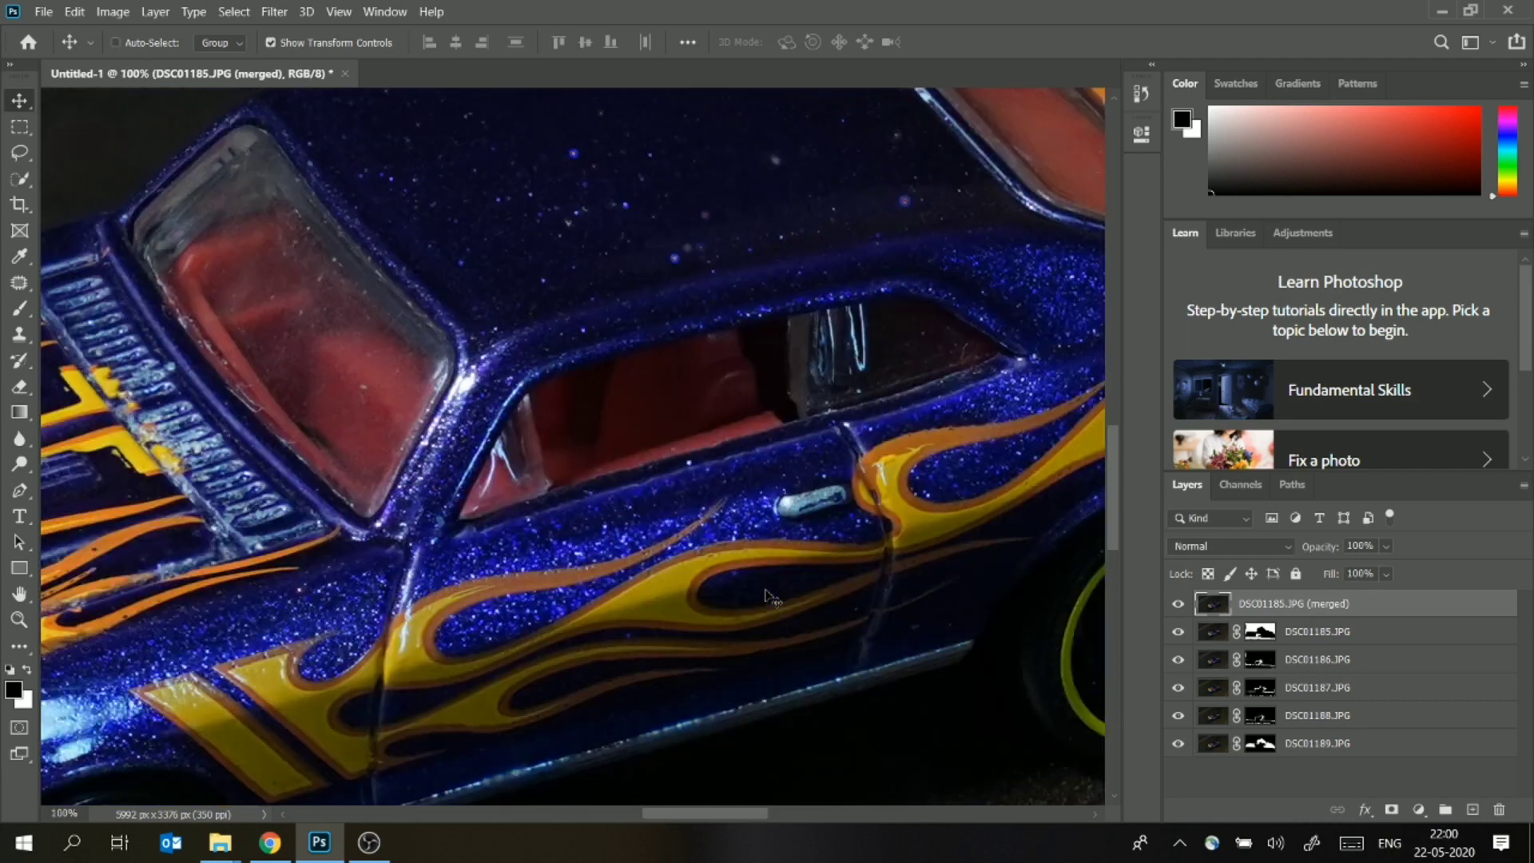
{"action": "key", "text": "ctrl+minus"}
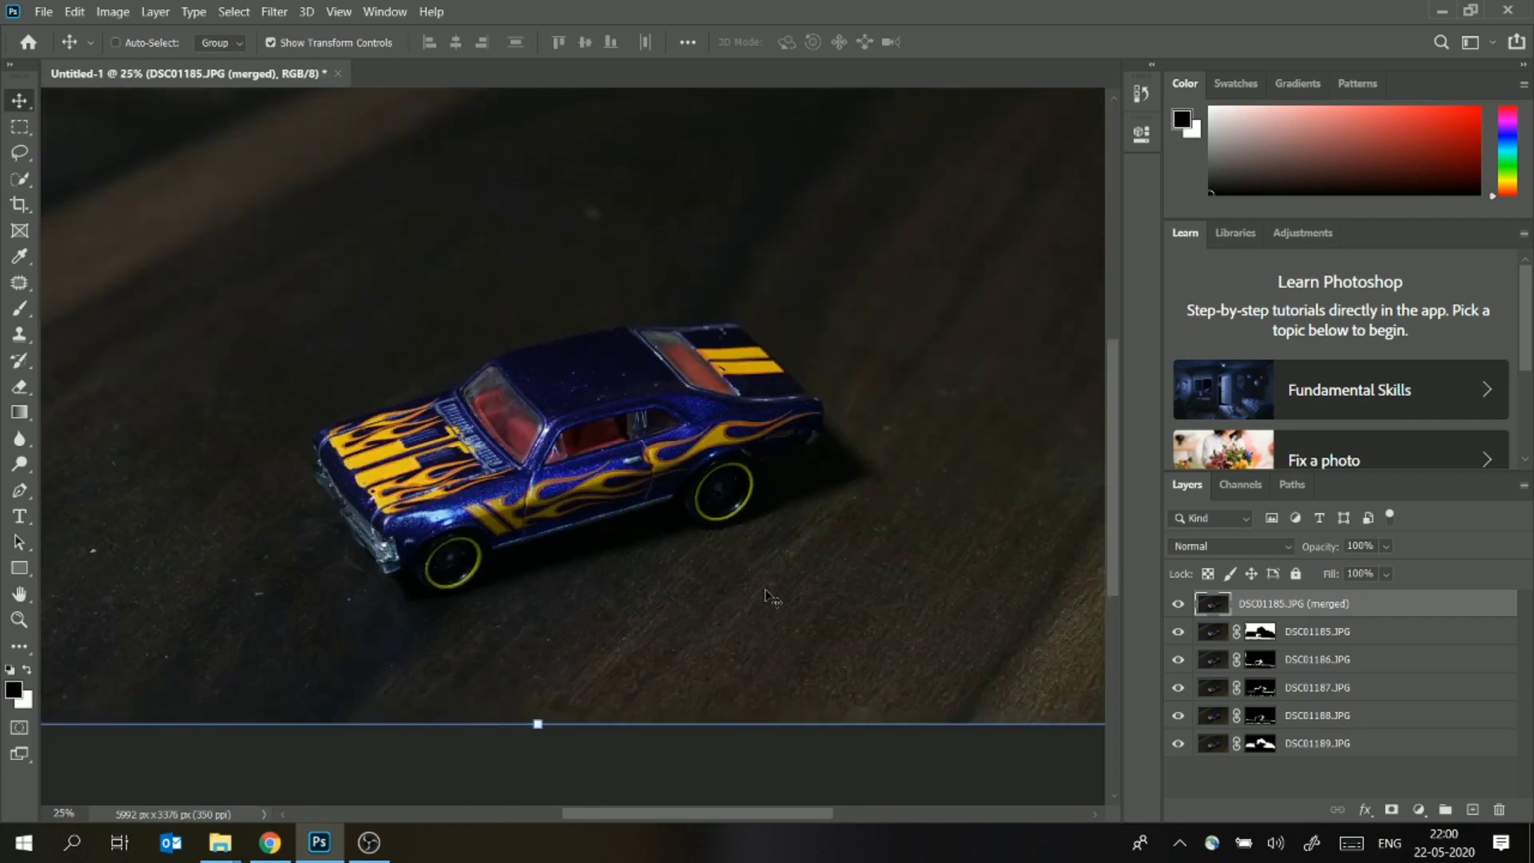
{"action": "key", "text": "ctrl+minus"}
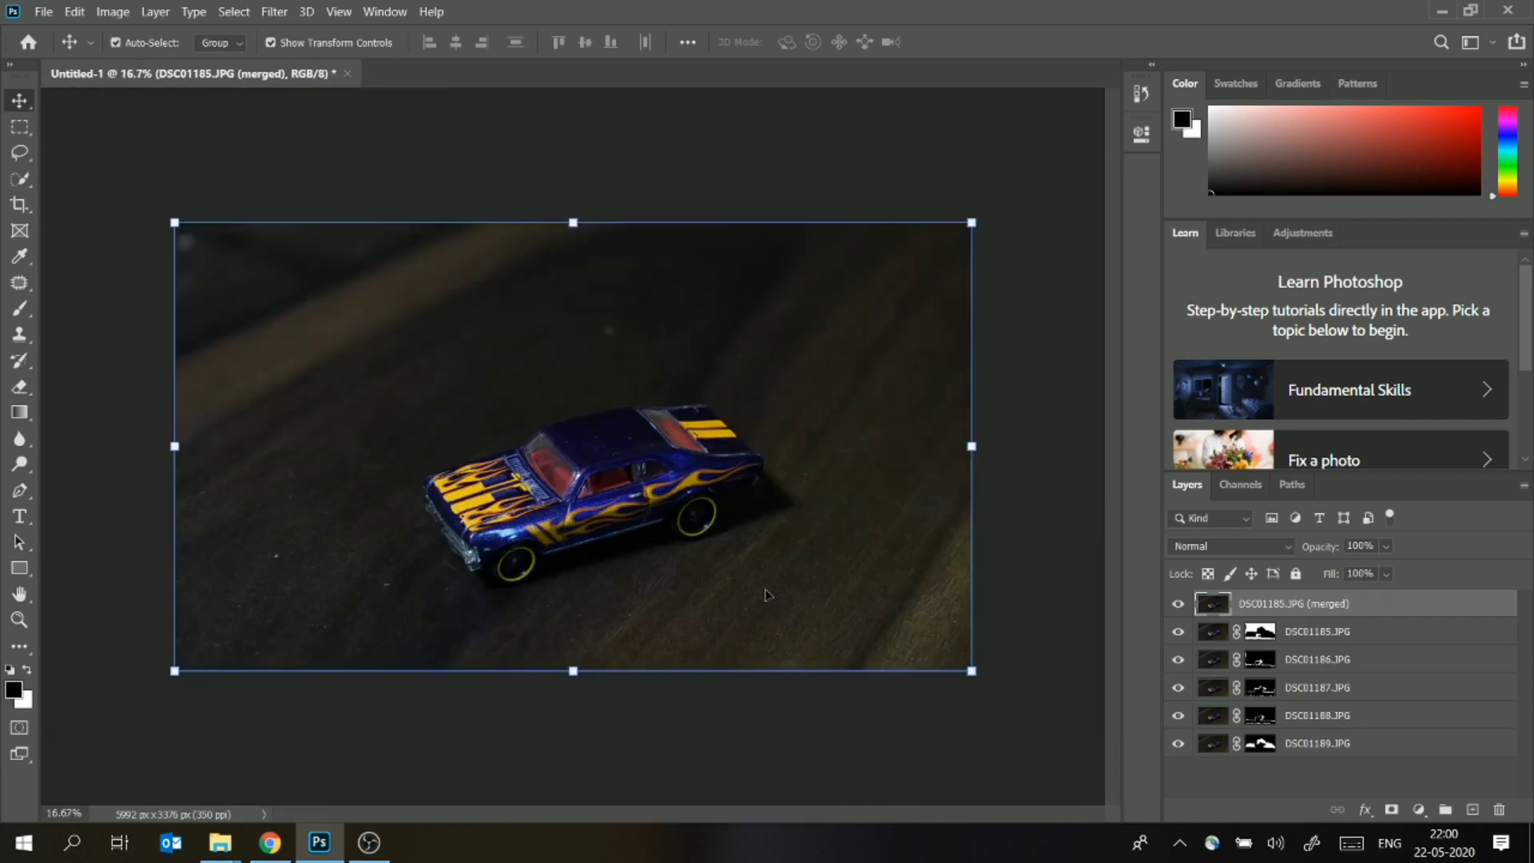